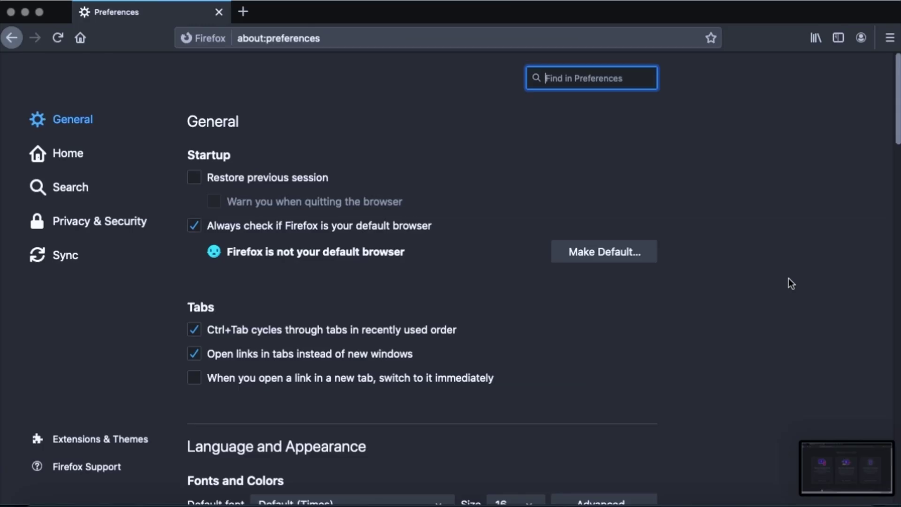
Step: Set Enhanced Tracking Protection to Strict in the Privacy & Security settings
scroll(495, 175, down, 20)
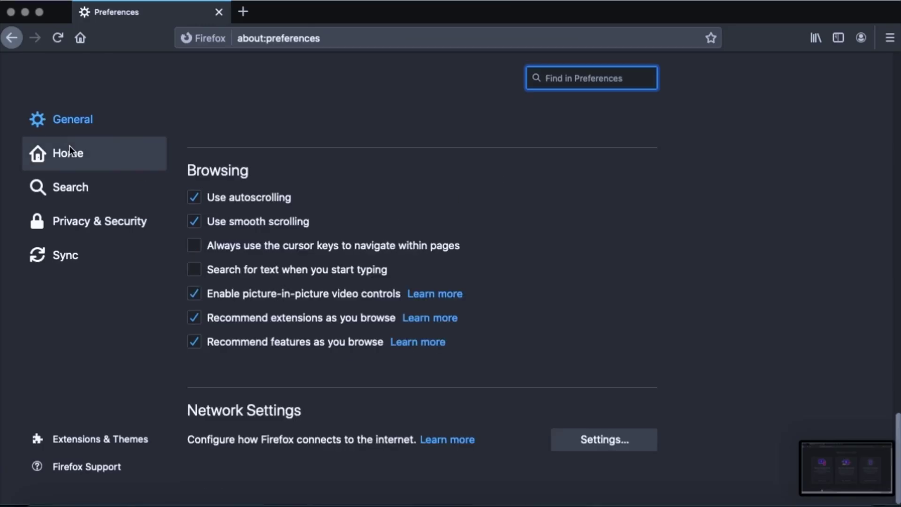
click(85, 227)
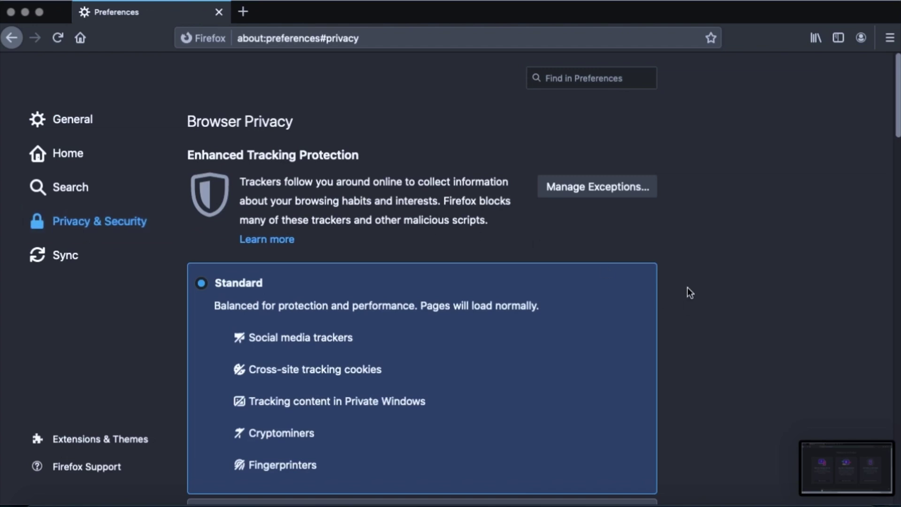
scroll(687, 287, down, 5)
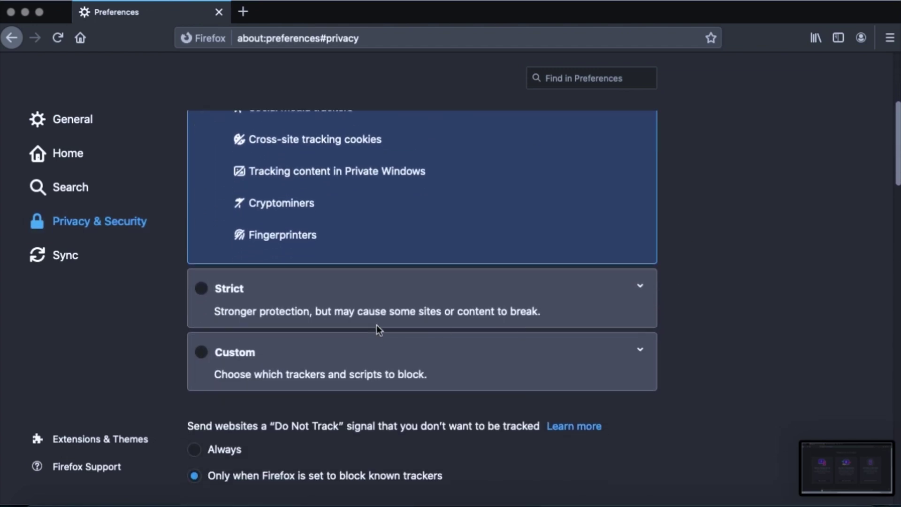
scroll(480, 222, up, 4)
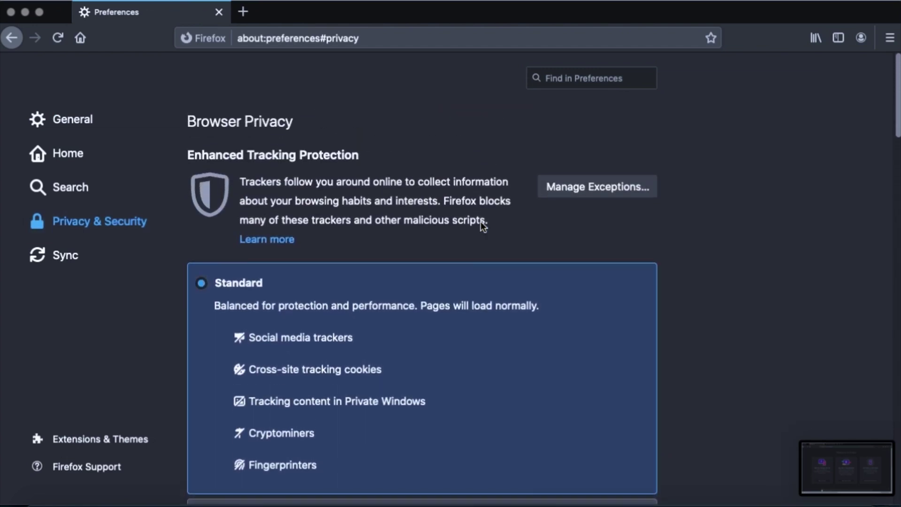
scroll(480, 223, down, 3)
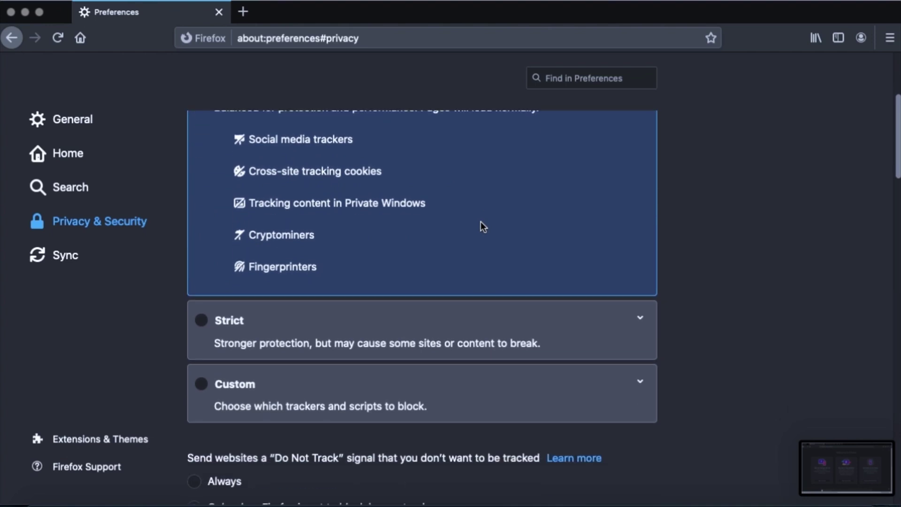
click(208, 322)
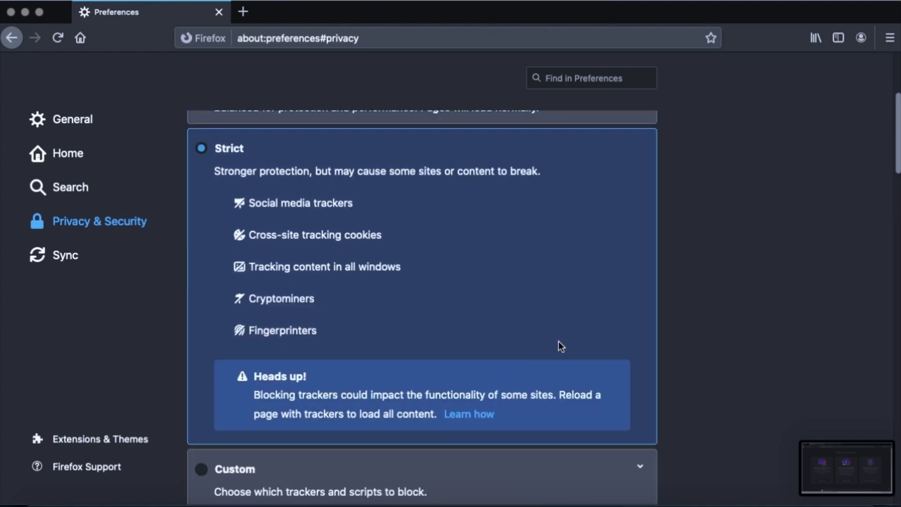
Step: Turn off sending technical and interaction data to Mozilla
scroll(558, 346, down, 15)
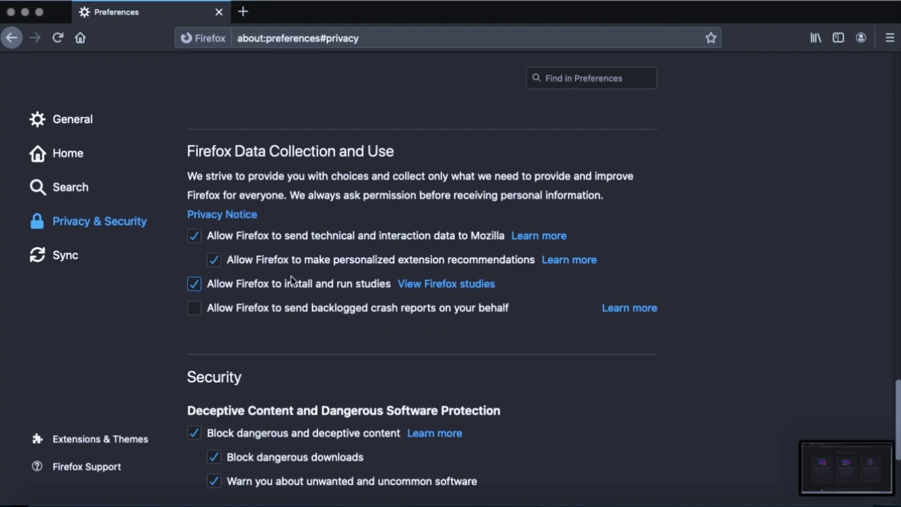
click(194, 238)
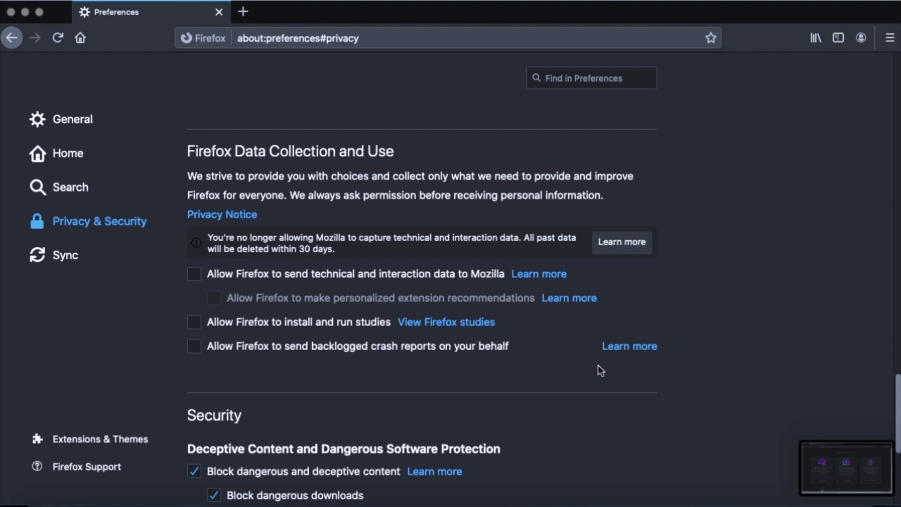
scroll(594, 395, down, 5)
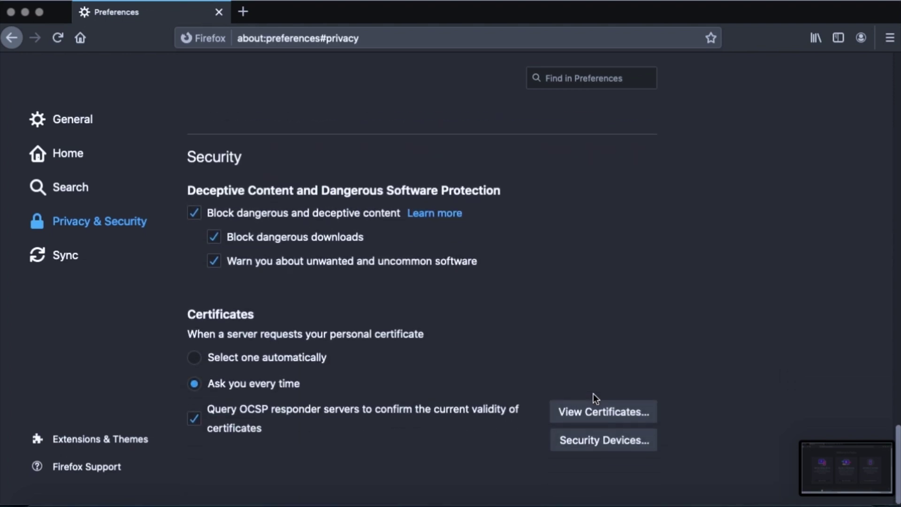
scroll(593, 394, up, 3)
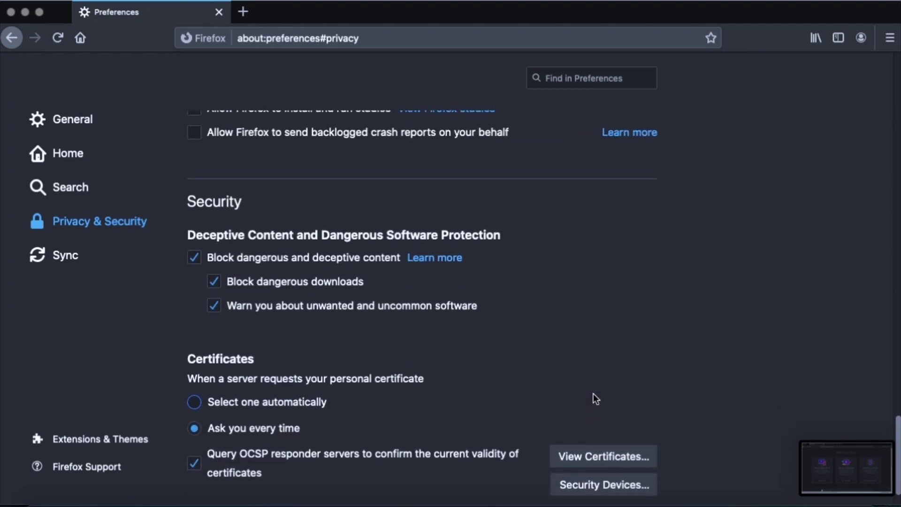
scroll(593, 394, down, 1)
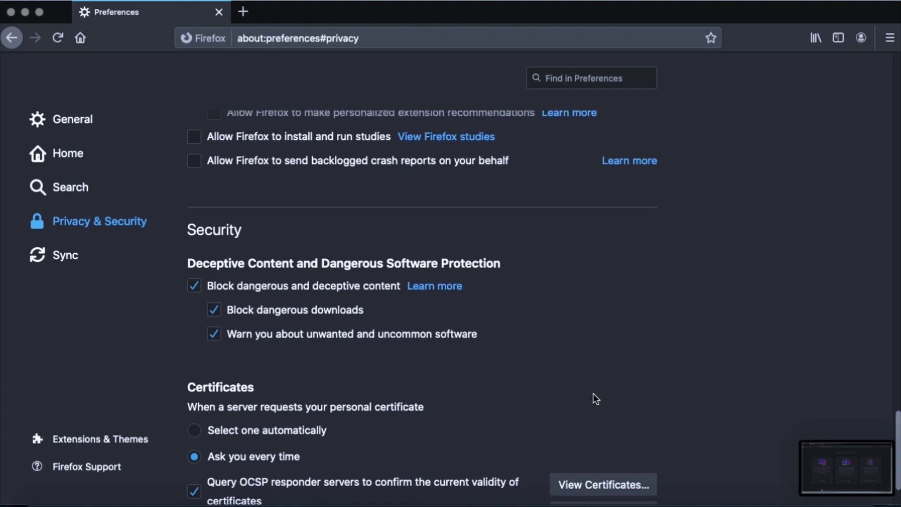
scroll(593, 394, down, 1)
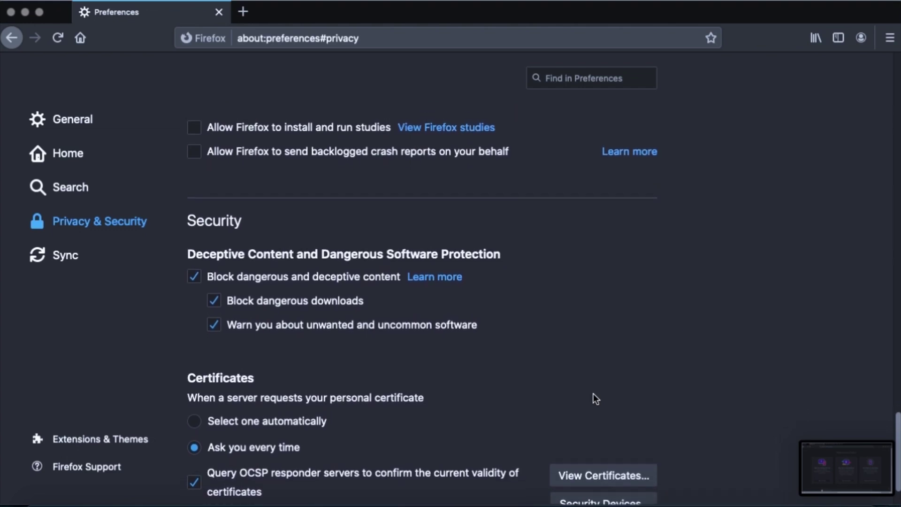
scroll(593, 394, up, 1)
scroll(593, 394, down, 3)
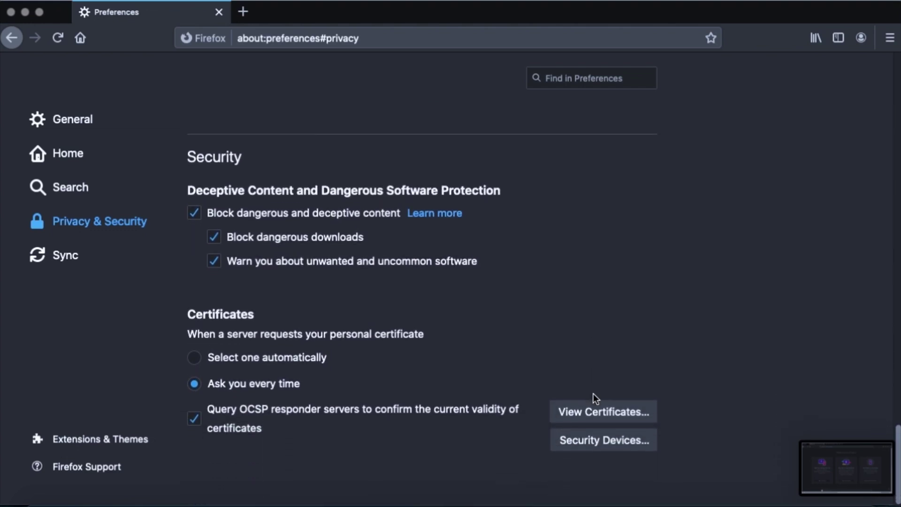
scroll(529, 294, up, 10)
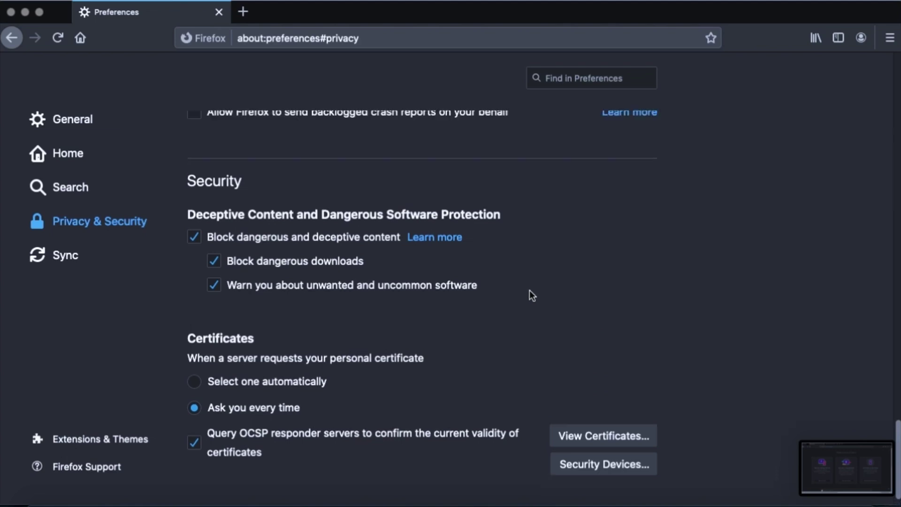
scroll(529, 294, up, 15)
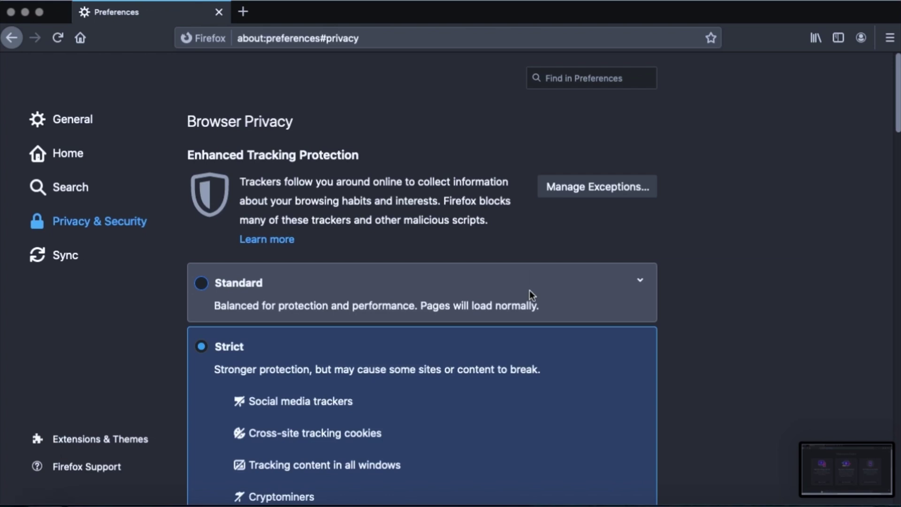
Step: Load about:config and accept the risk warning to reach Advanced Preferences
click(458, 40)
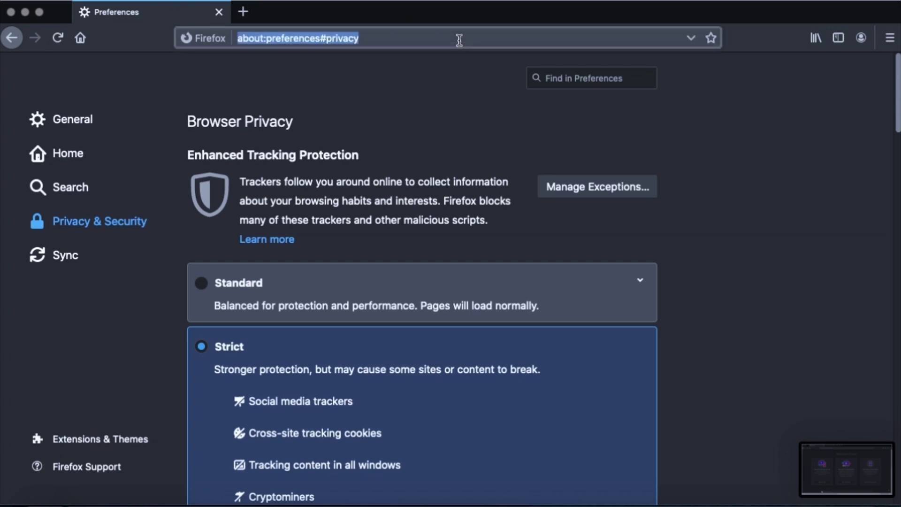
text(about)
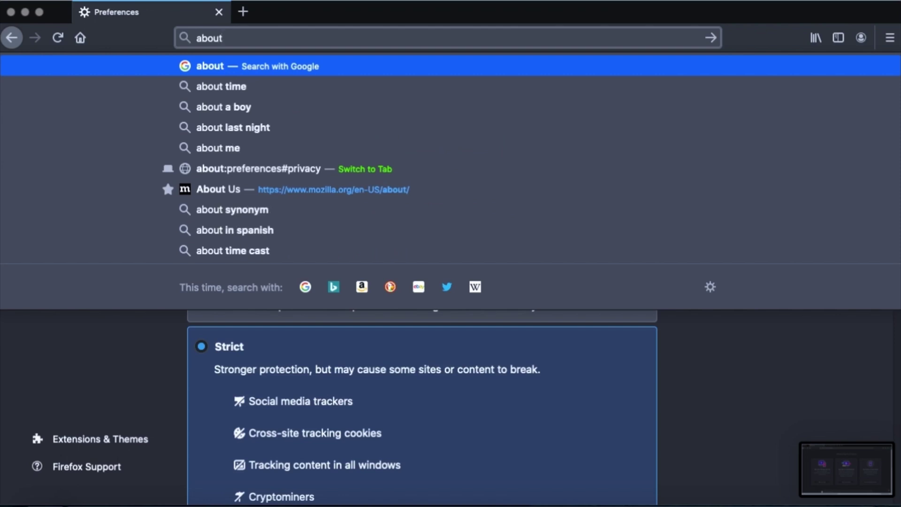
text(:)
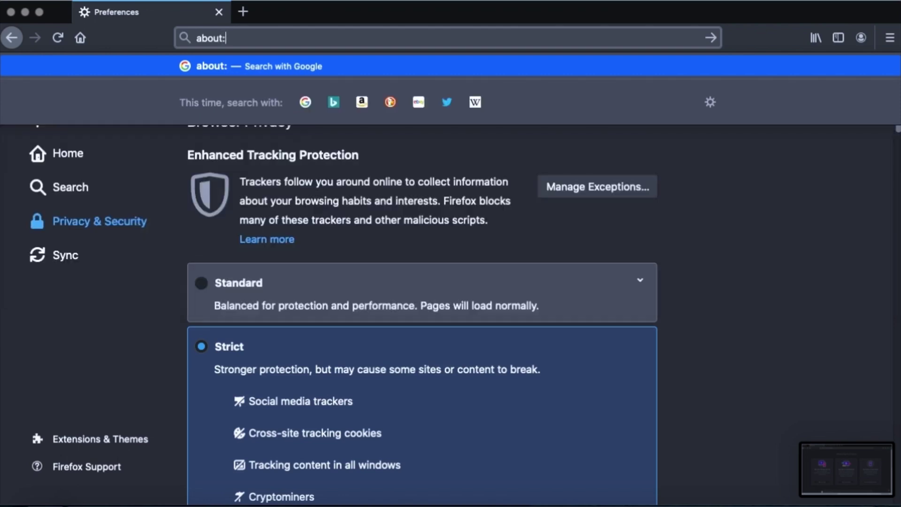
text(config)
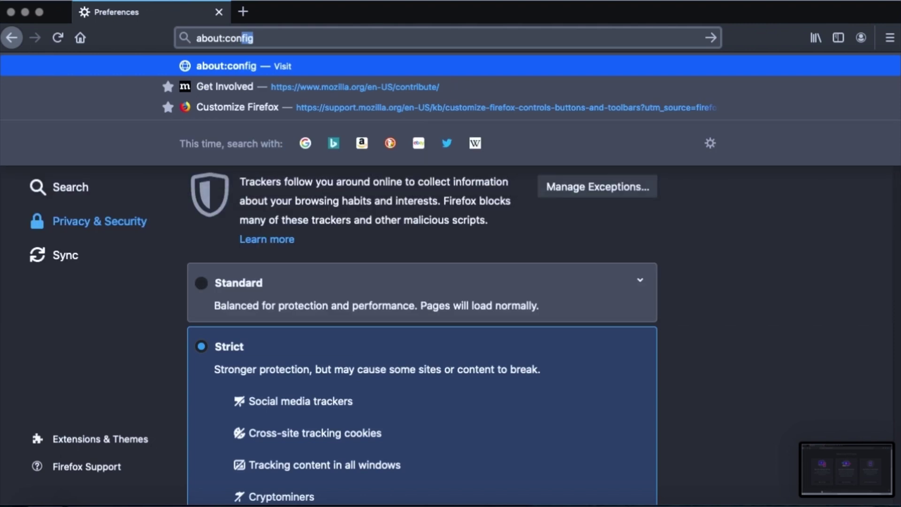
key(Return)
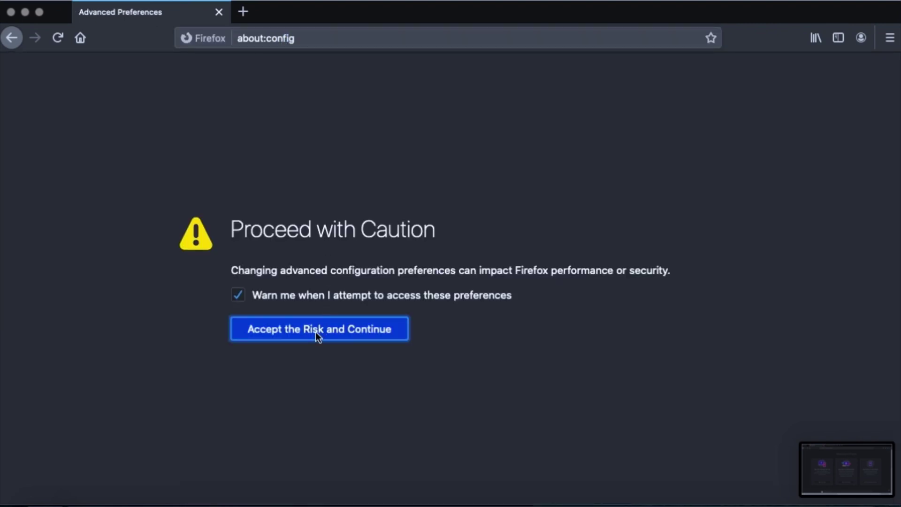
click(291, 331)
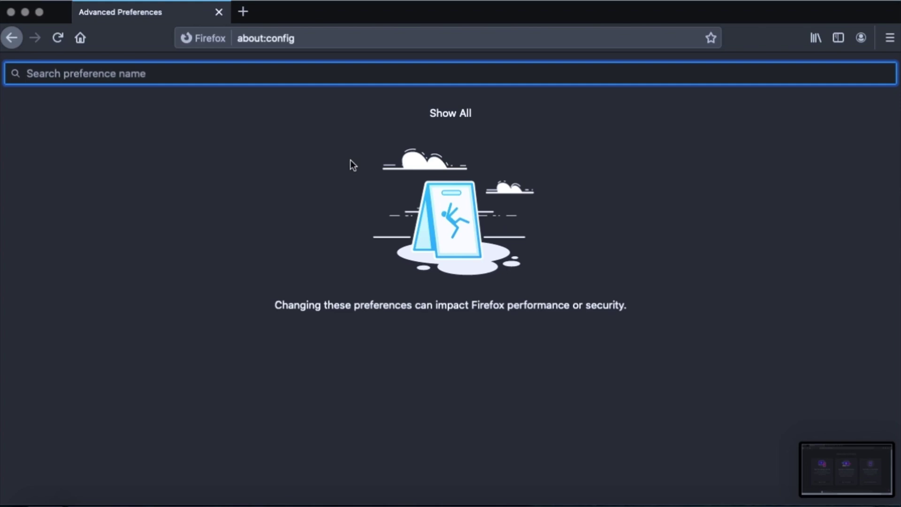
Step: Set media.peerconnection.turn.disable to true and use_document_iceservers to false
text(media.peerconnection.tu)
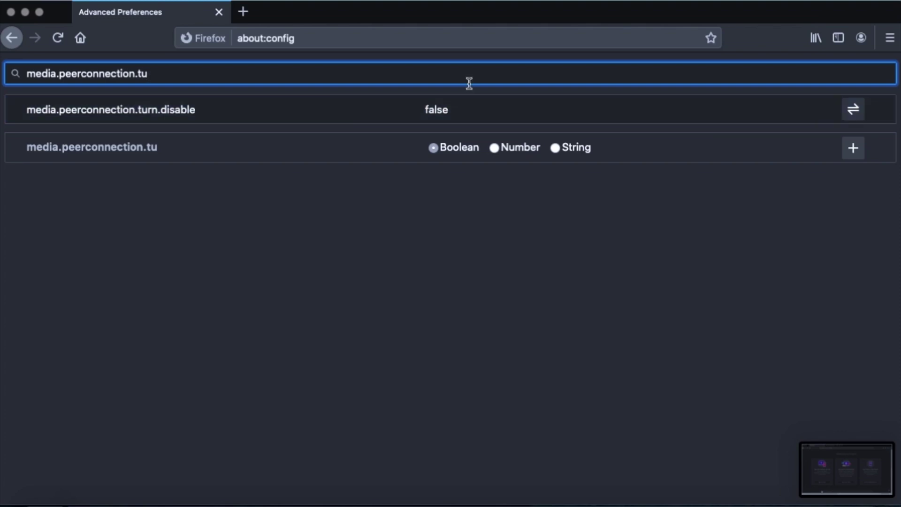
double_click(450, 109)
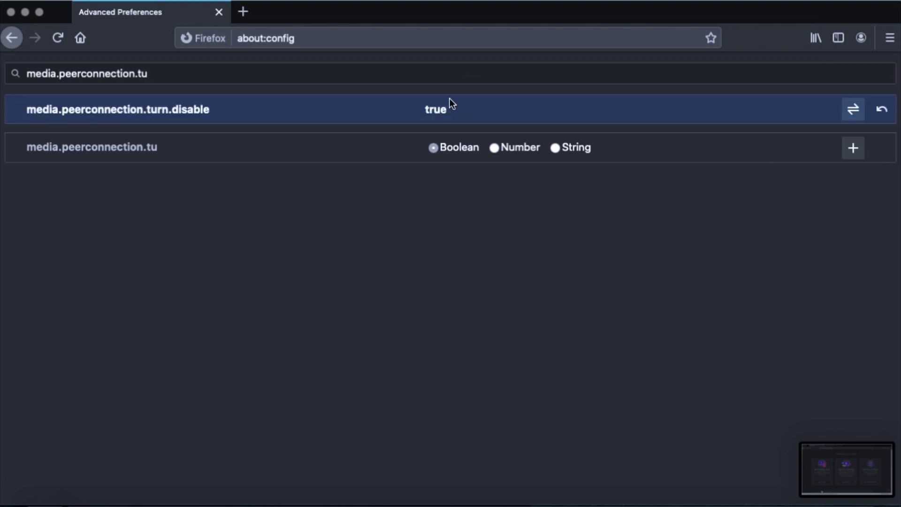
click(432, 73)
key(super+a)
key(BackSpace)
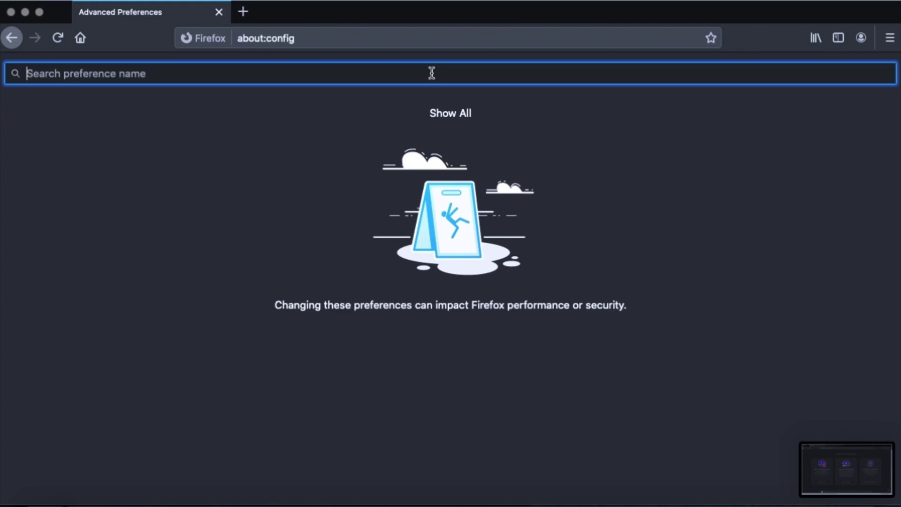
text(media.)
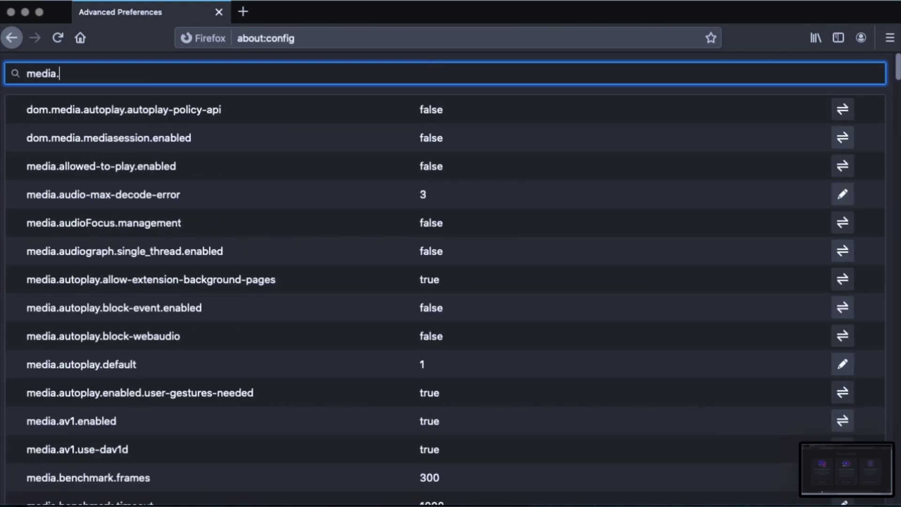
text(peerco)
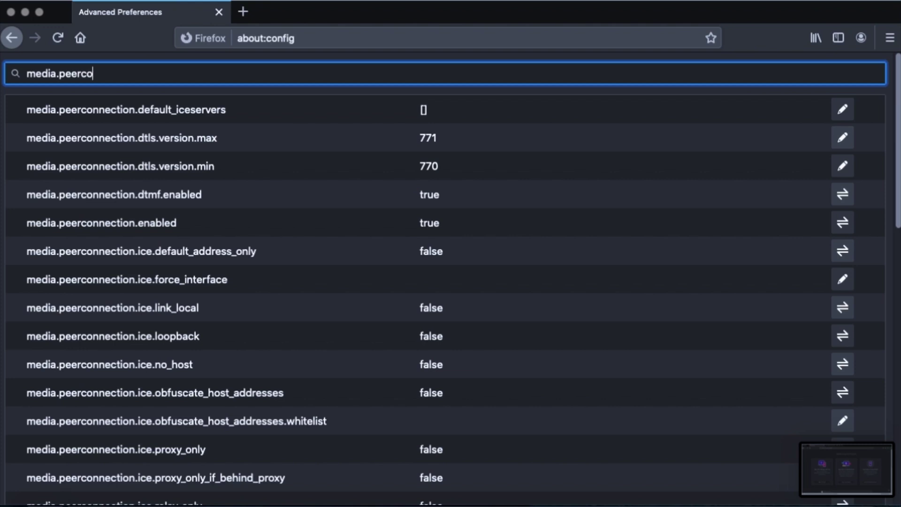
text(nnection.us)
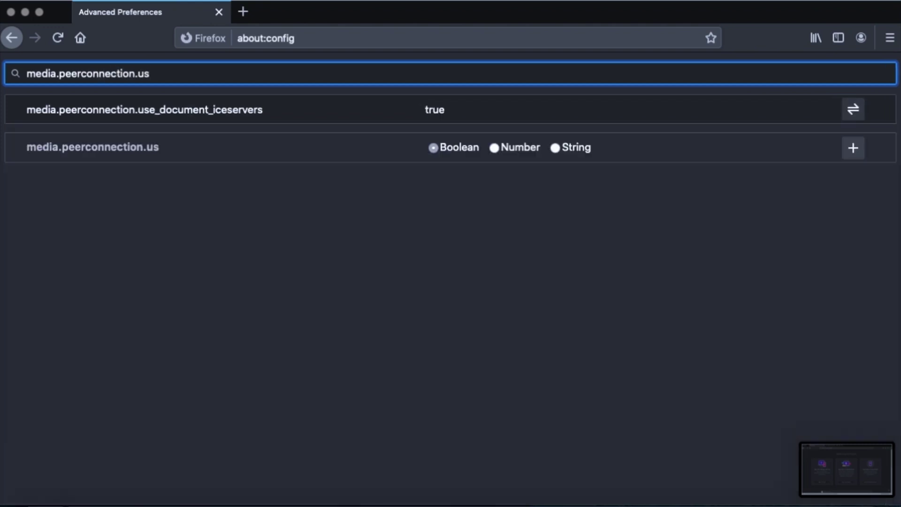
text(e)
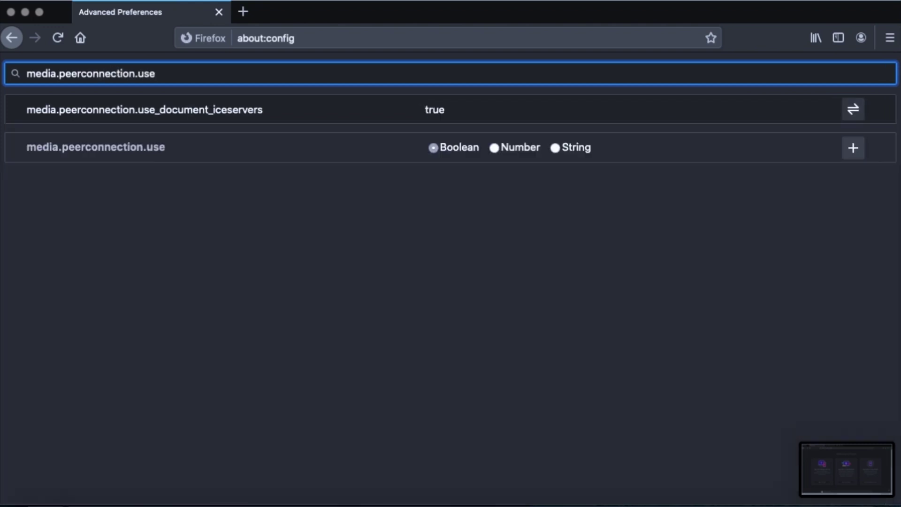
double_click(475, 118)
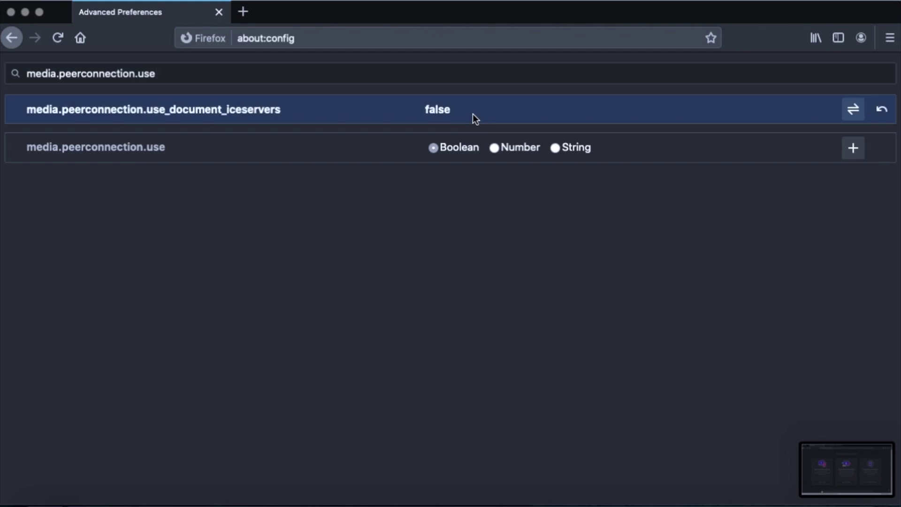
Step: Disable media.peerconnection.video.enabled and clear identity.timeout's old value of 10000
key(BackSpace)
key(BackSpace)
key(BackSpace)
text(video)
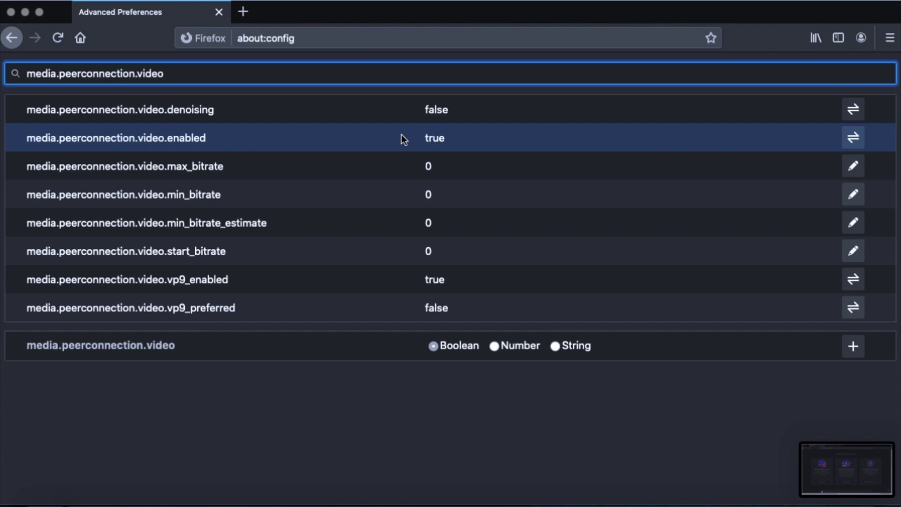
double_click(401, 134)
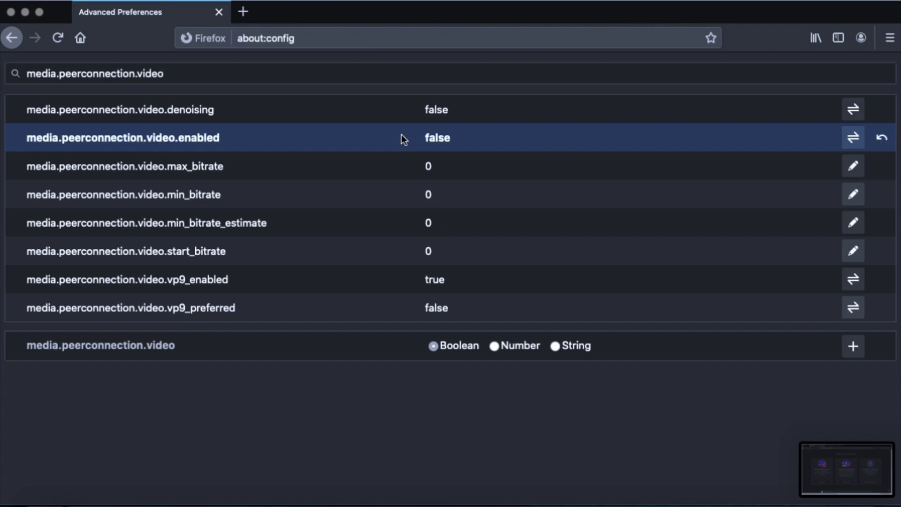
click(405, 69)
key(BackSpace)
key(BackSpace)
key(BackSpace)
key(BackSpace)
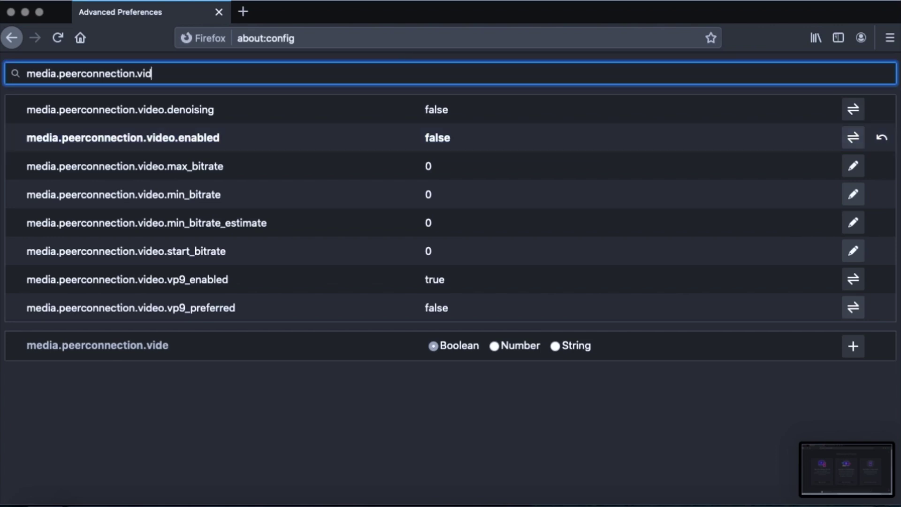
key(BackSpace)
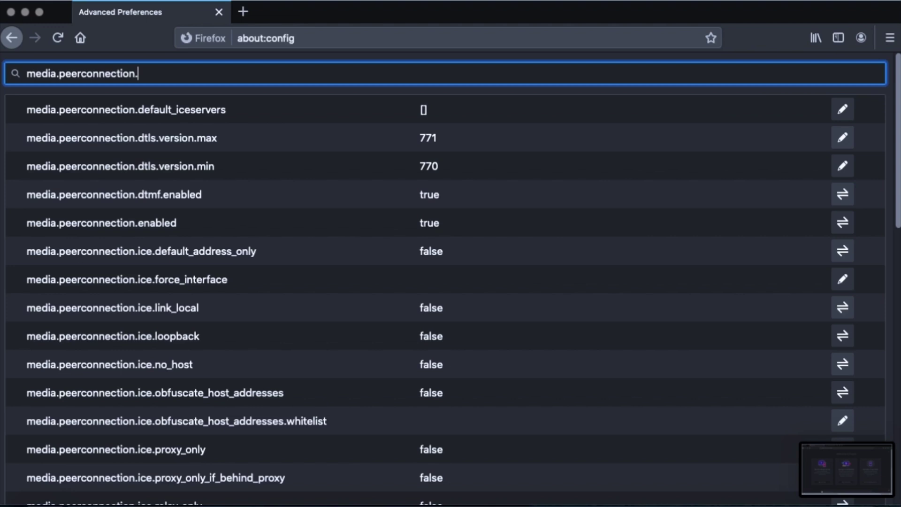
text(id)
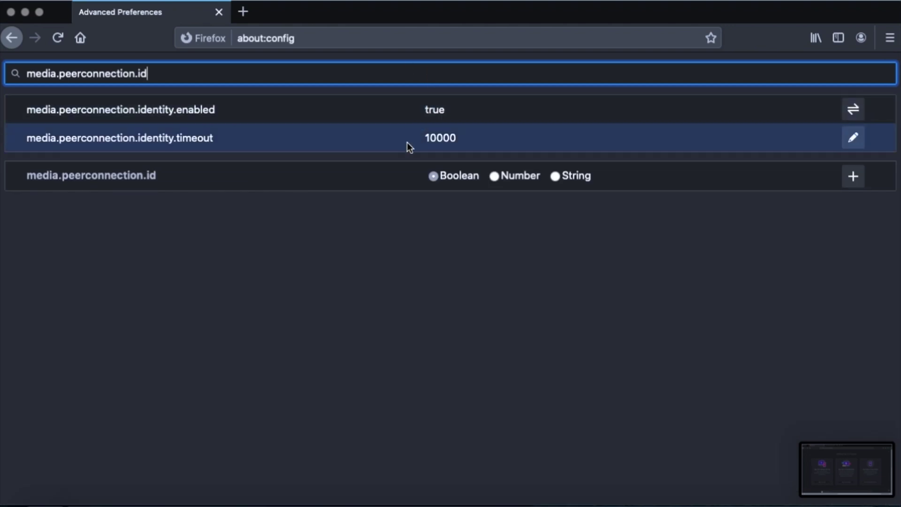
double_click(451, 140)
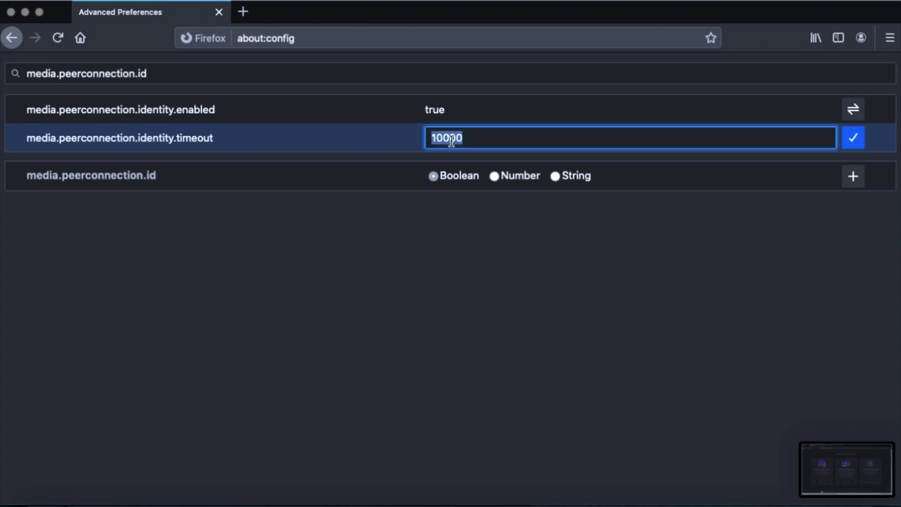
key(BackSpace)
Step: Set media.peerconnection.identity.timeout to 1 and switch privacy.firstparty.isolate to true
text(1)
key(Return)
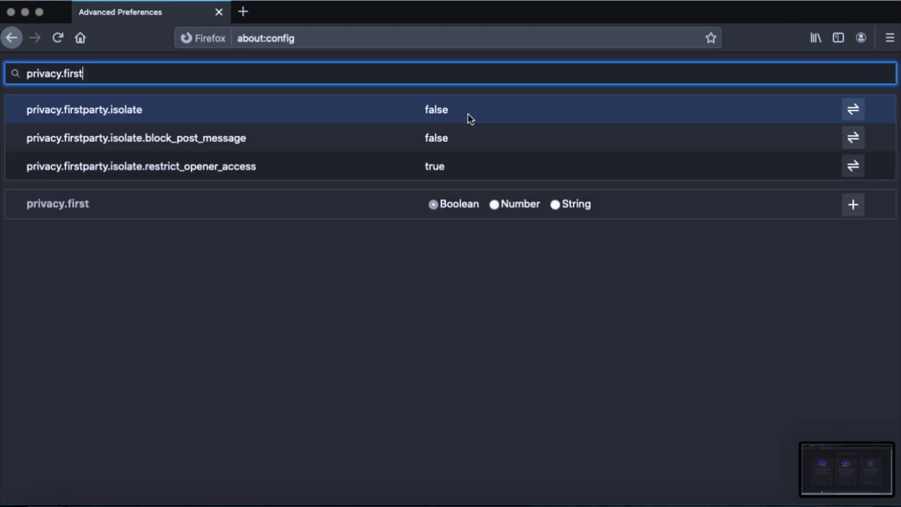
double_click(468, 114)
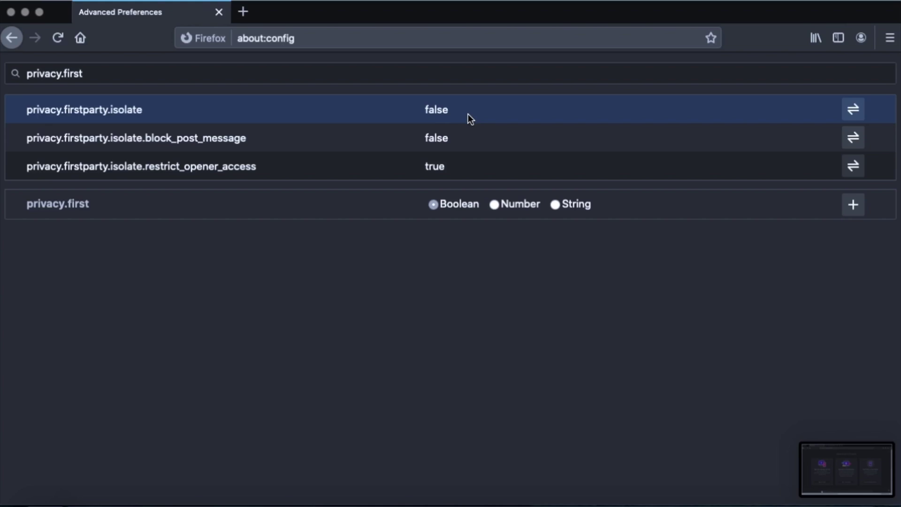
click(424, 77)
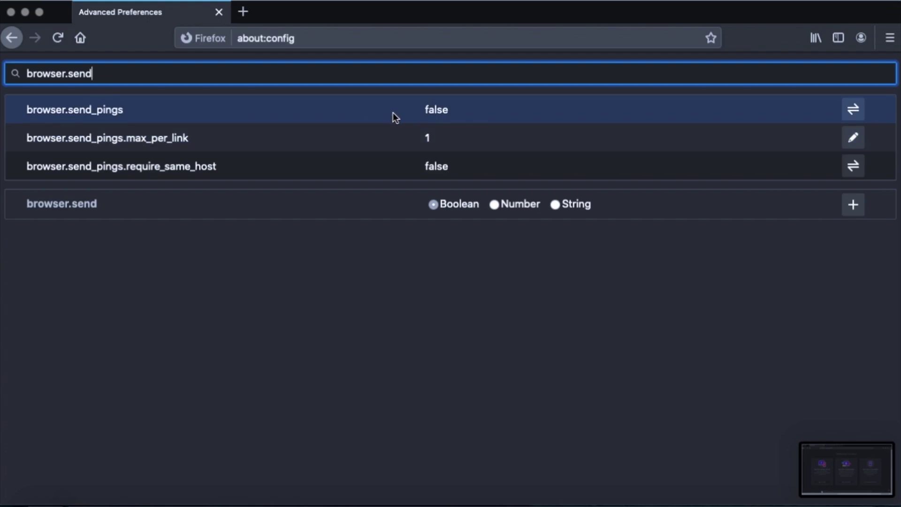
Step: Set browser.sessionstore.max_tabs_undo to 0
key(BackSpace)
key(BackSpace)
key(BackSpace)
key(BackSpace)
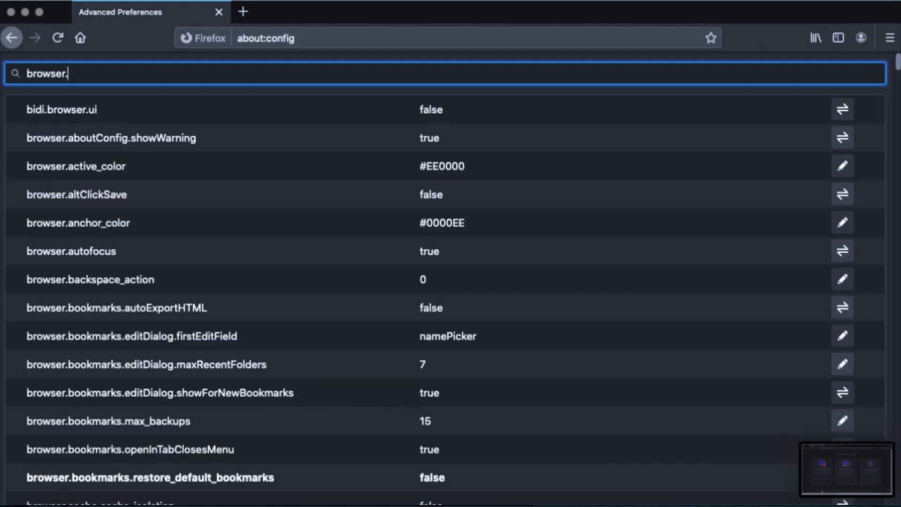
text(sess)
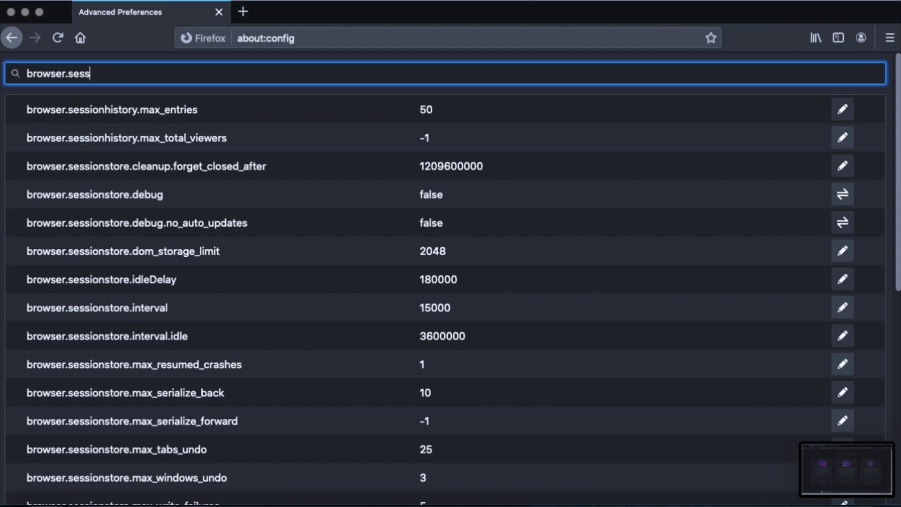
text(ionstore.max)
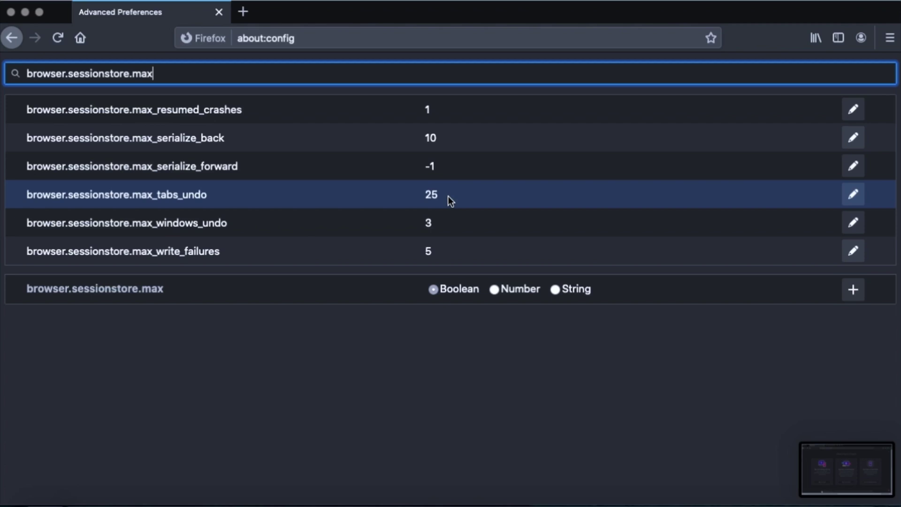
double_click(448, 196)
text(0)
key(Return)
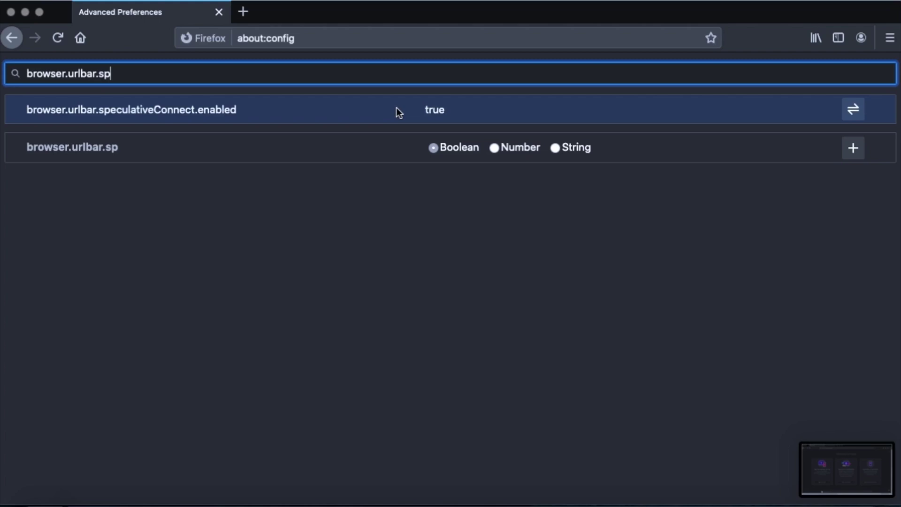
Step: Disable browser.urlbar.speculativeConnect.enabled and dom.event.clipboardevents.enabled, then empty the search
double_click(396, 109)
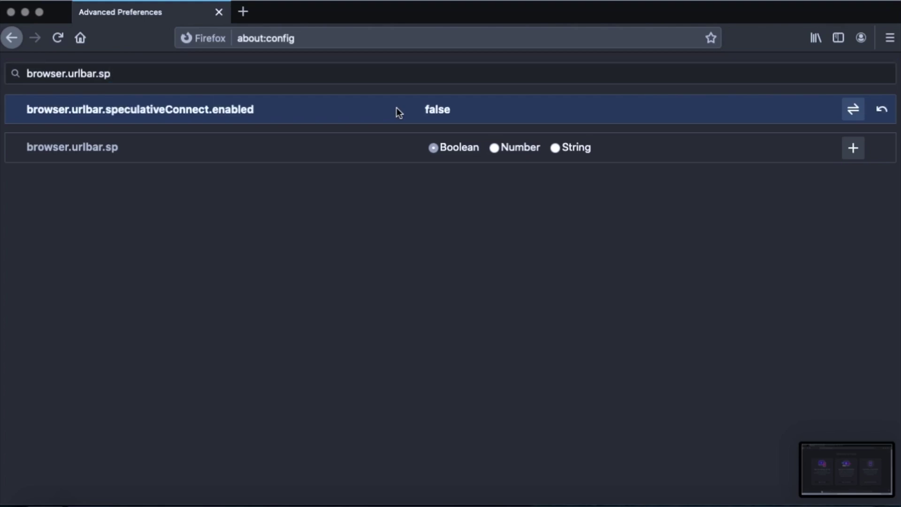
key(BackSpace)
key(BackSpace)
key(BackSpace)
key(BackSpace)
key(BackSpace)
key(BackSpace)
key(BackSpace)
key(BackSpace)
key(BackSpace)
key(BackSpace)
key(BackSpace)
key(BackSpace)
key(BackSpace)
key(BackSpace)
key(BackSpace)
key(BackSpace)
key(BackSpace)
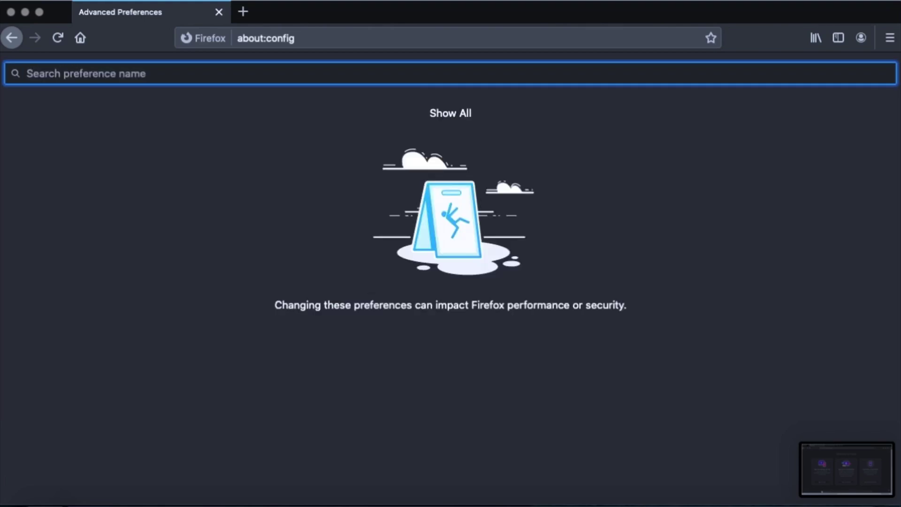
text(dom.event)
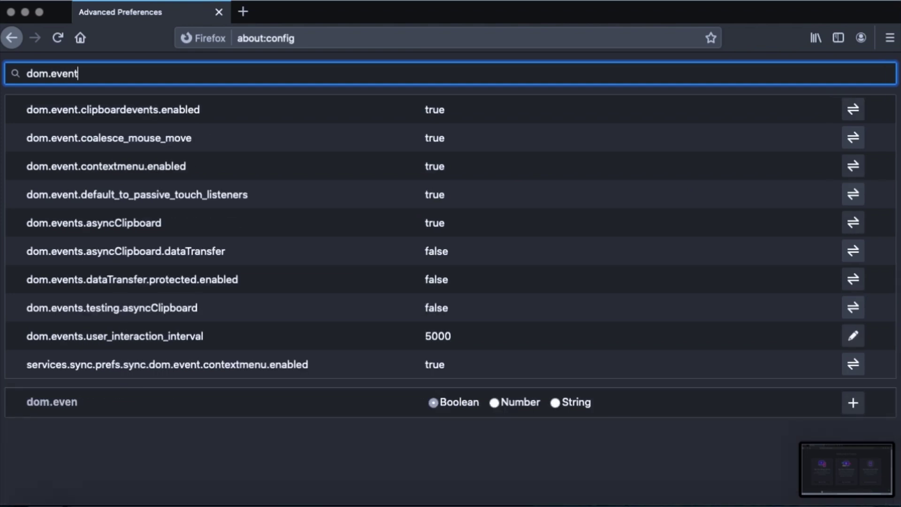
text(.clip)
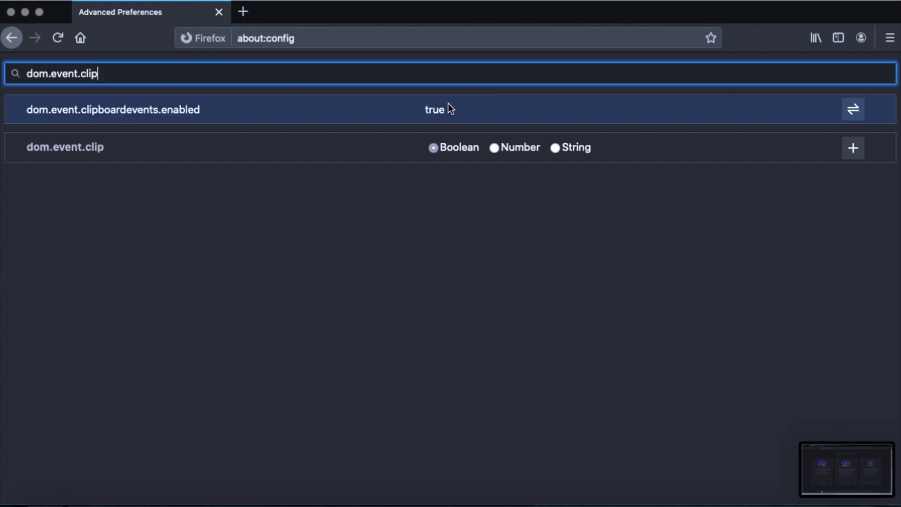
double_click(439, 111)
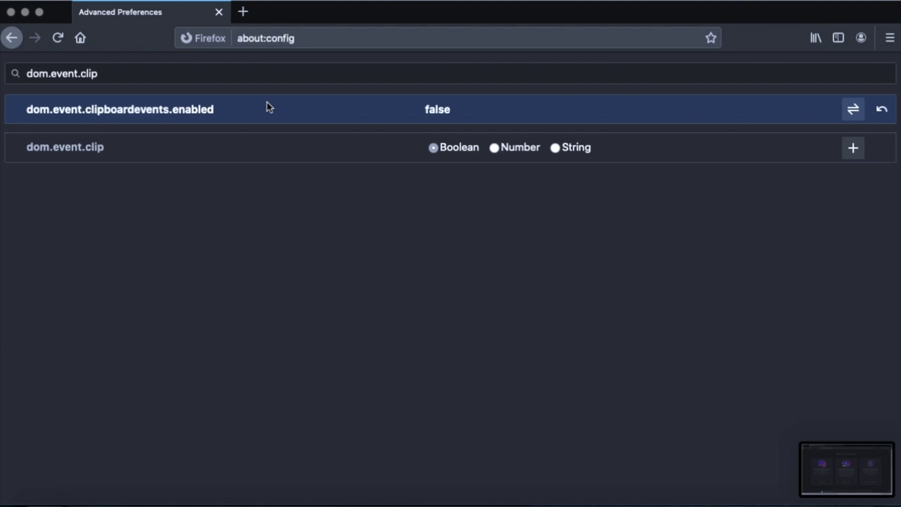
click(272, 71)
key(BackSpace)
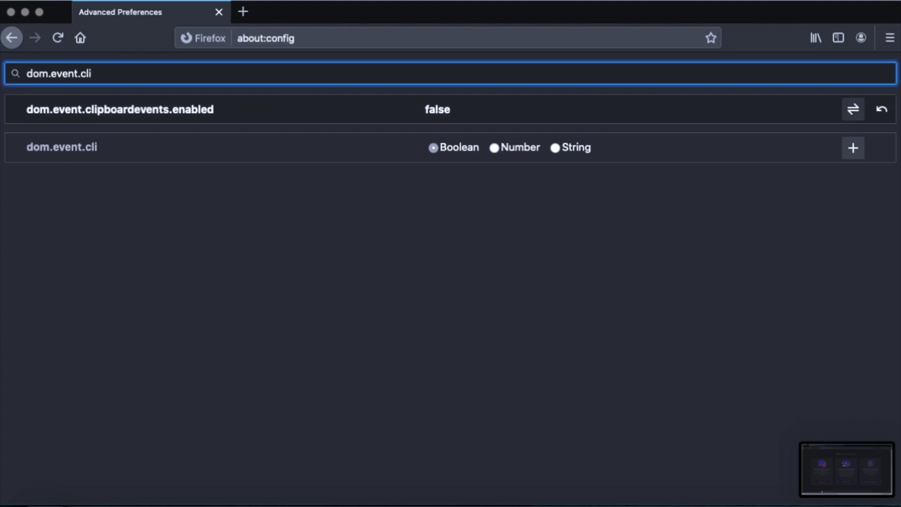
key(BackSpace)
key(BackSpace)
key(BackSpace)
key(BackSpace)
key(BackSpace)
key(BackSpace)
key(BackSpace)
key(BackSpace)
key(BackSpace)
key(BackSpace)
key(BackSpace)
key(BackSpace)
key(BackSpace)
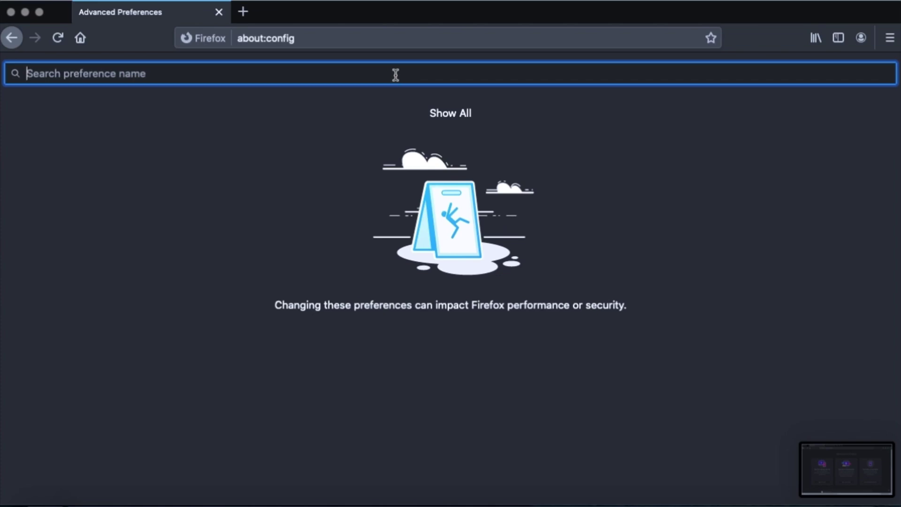
Step: Look up media.gmp-widevinecdm and media.navigator.enabled, then begin editing network.cookie.cookieBehavior
text(media.gmp-w)
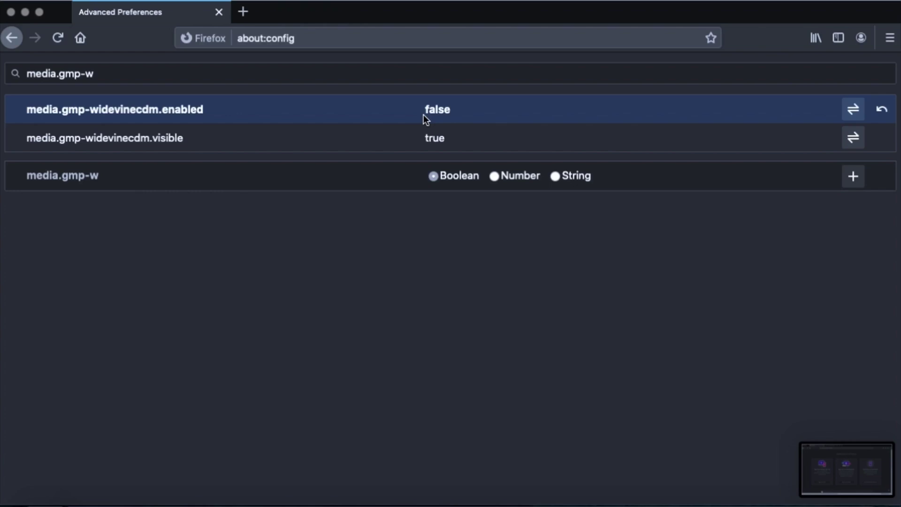
key(BackSpace)
key(BackSpace)
key(BackSpace)
key(BackSpace)
key(BackSpace)
key(BackSpace)
key(BackSpace)
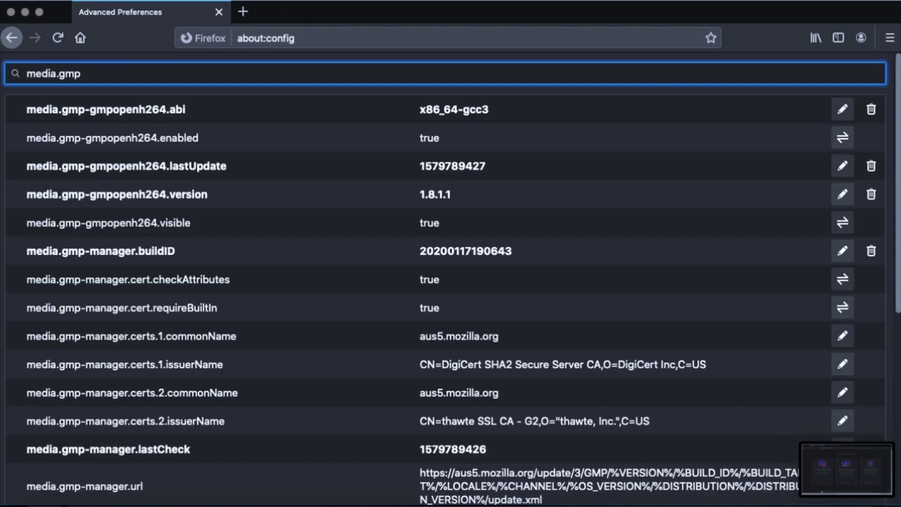
text(a.)
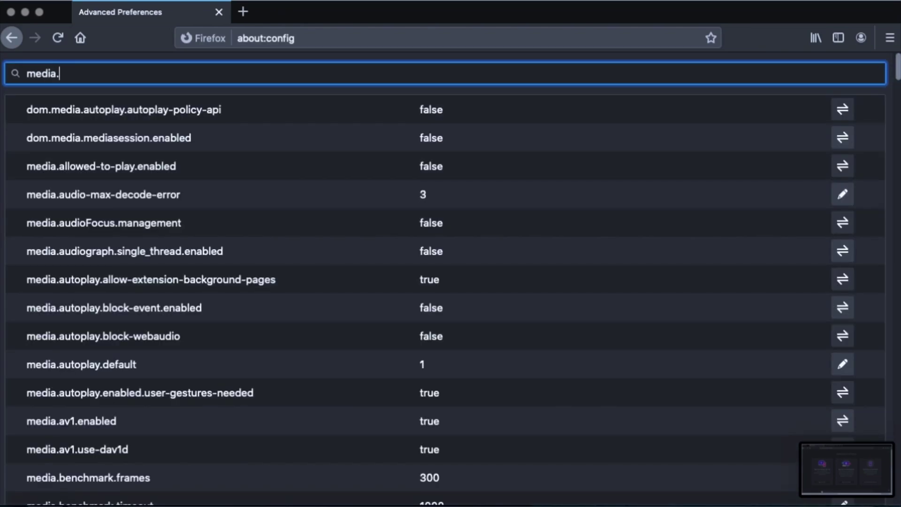
text(navigator.ena)
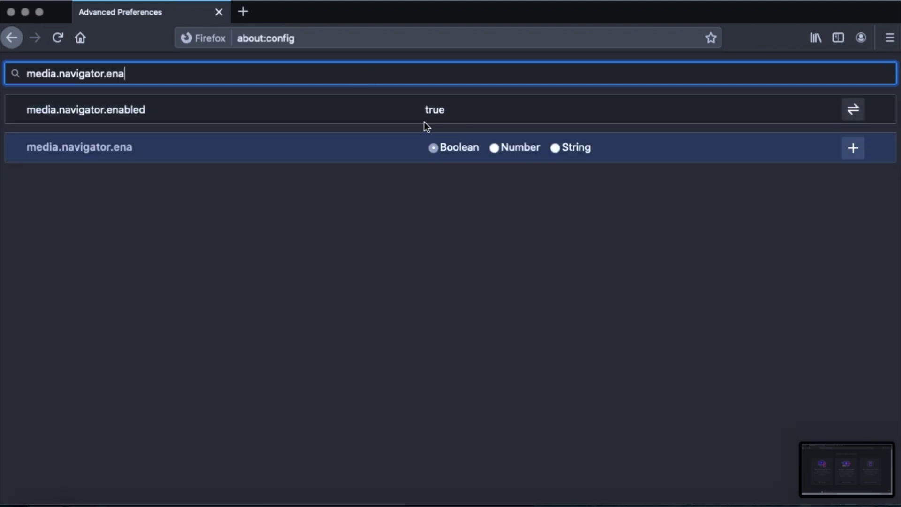
key(super+a)
key(BackSpace)
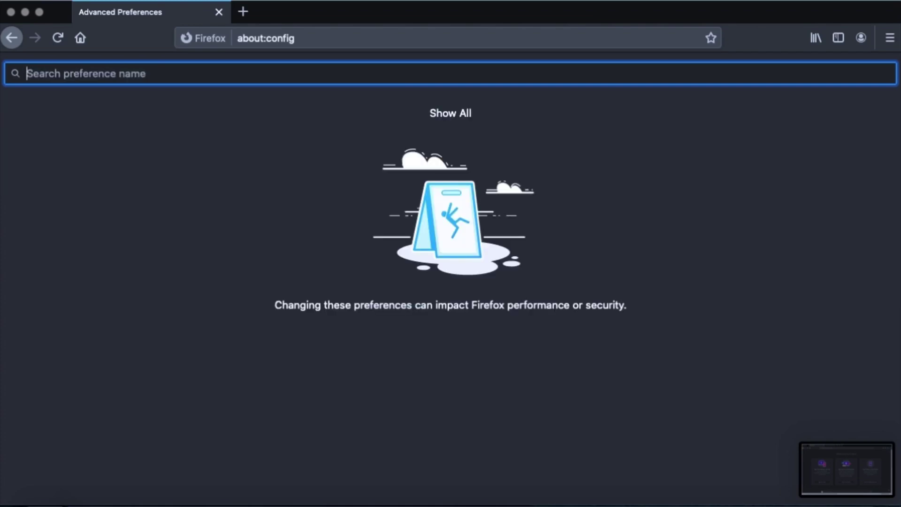
text(network.coo)
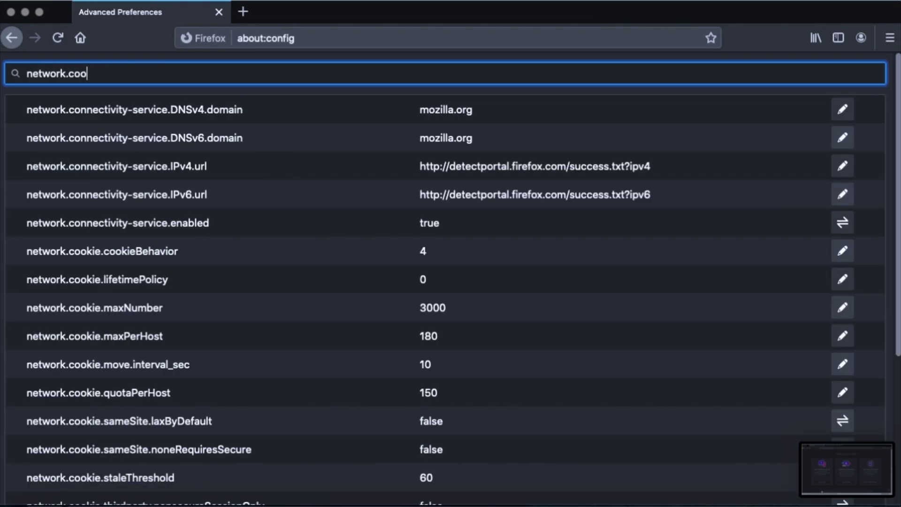
text(kie.cookie)
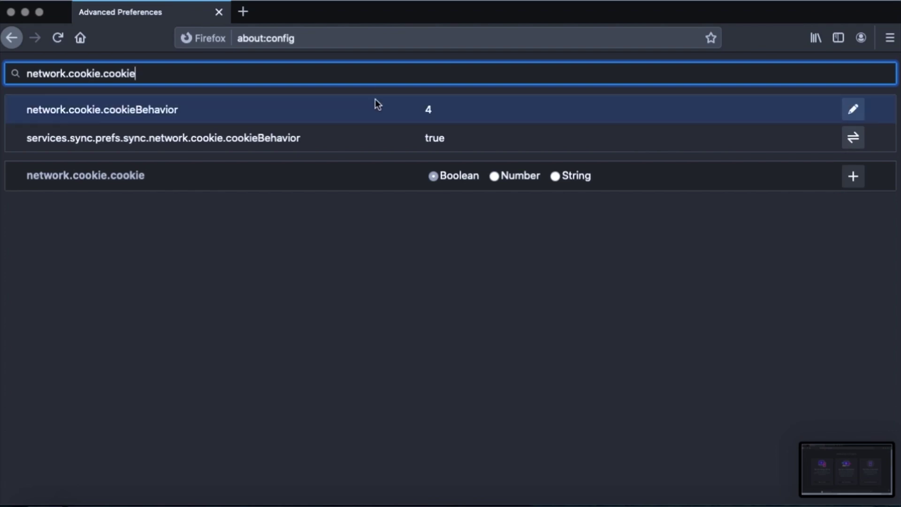
double_click(436, 104)
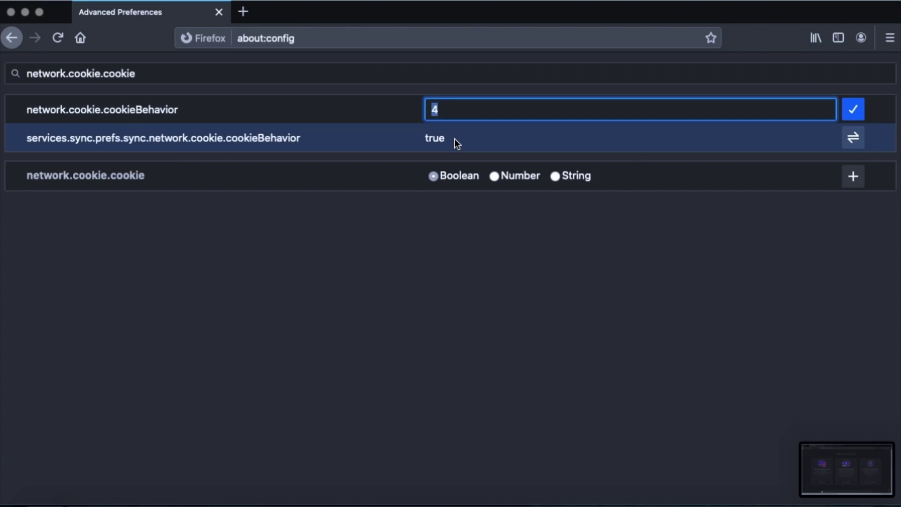
Step: Set network.cookie.cookieBehavior to 1 and network.http.referer.XOriginPolicy to 2
text(1)
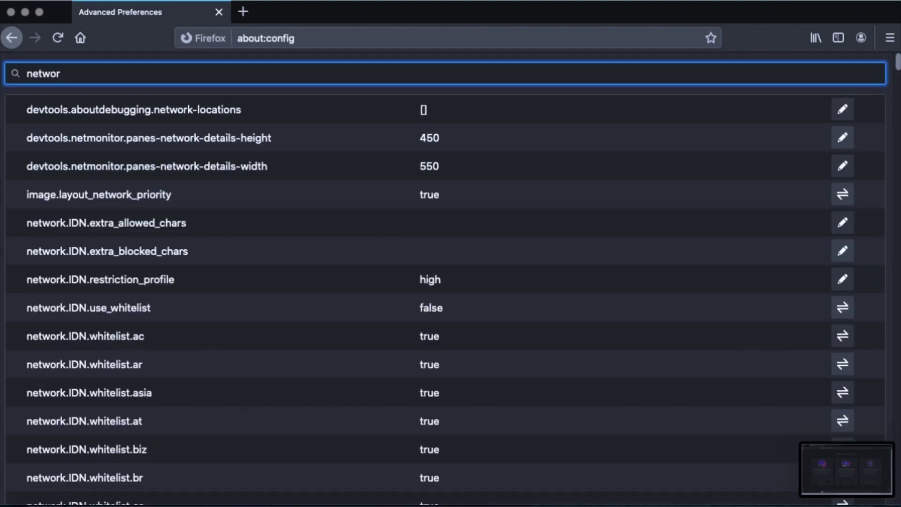
text(k.)
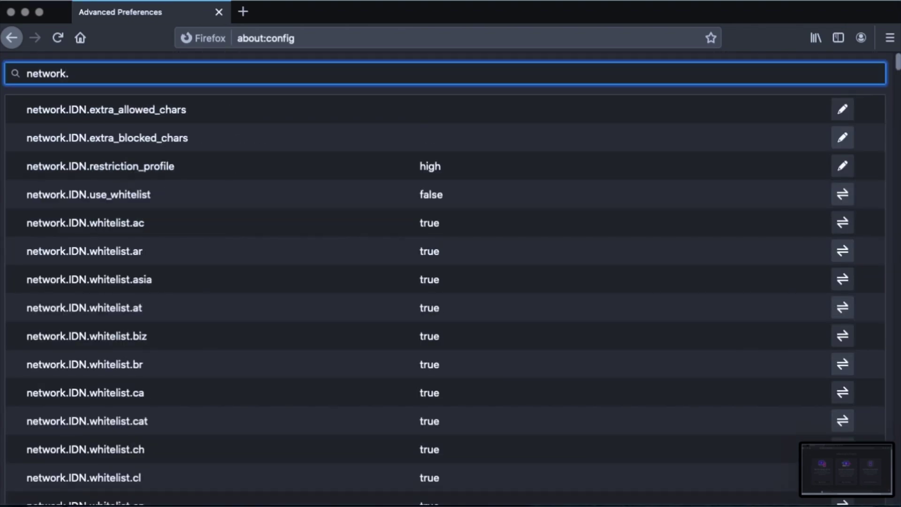
text(http)
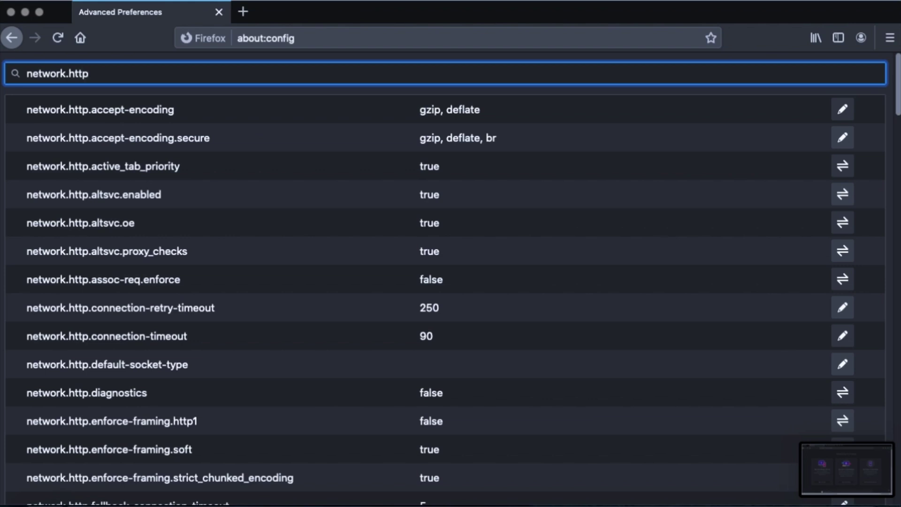
text(.refer)
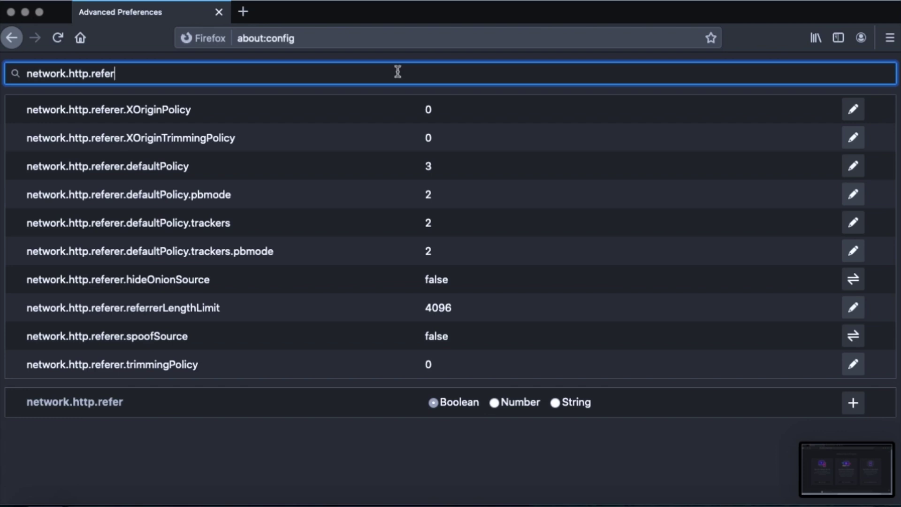
click(435, 112)
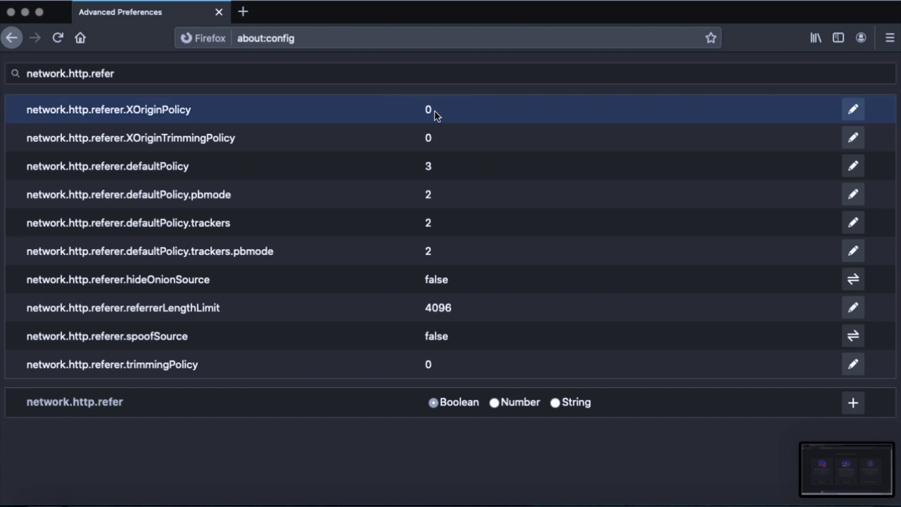
double_click(432, 112)
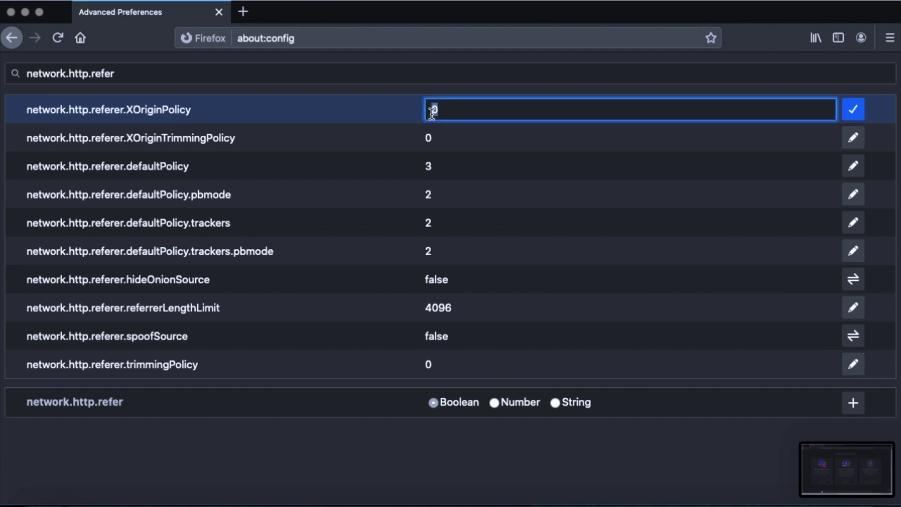
text(2)
key(Delete)
key(Return)
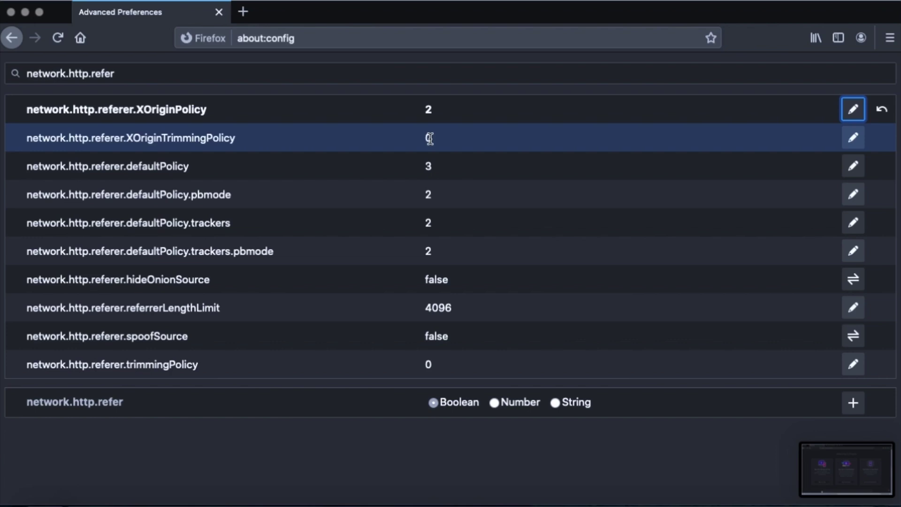
Step: Set network.http.referer.XOriginTrimmingPolicy to 2 and switch webgl.disabled to true
double_click(433, 136)
text(2)
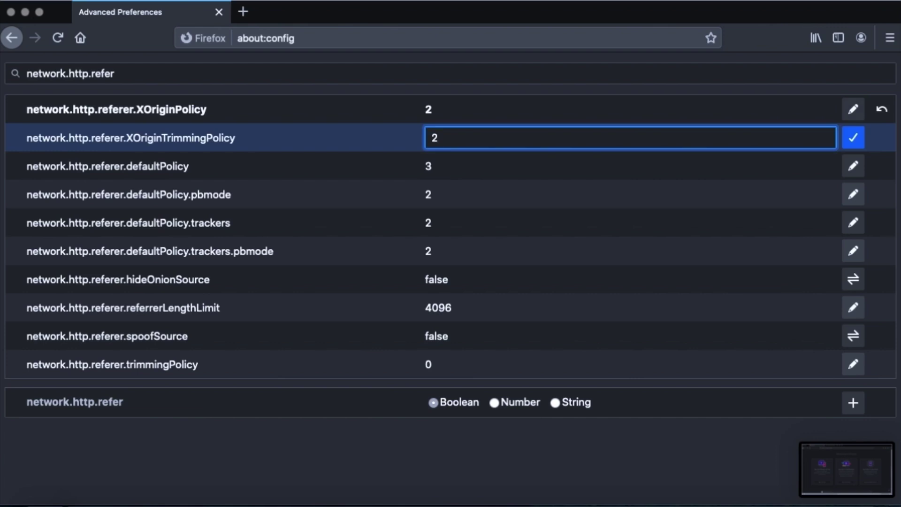
key(Return)
click(465, 76)
key(BackSpace)
key(BackSpace)
key(BackSpace)
key(BackSpace)
key(BackSpace)
key(BackSpace)
key(BackSpace)
key(BackSpace)
key(BackSpace)
key(BackSpace)
key(BackSpace)
key(BackSpace)
key(BackSpace)
key(BackSpace)
key(BackSpace)
key(BackSpace)
key(BackSpace)
key(BackSpace)
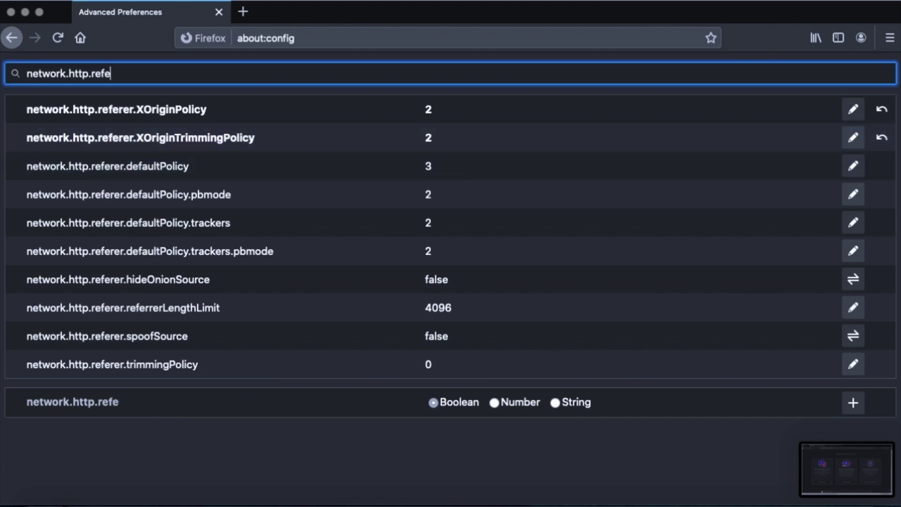
text(web)
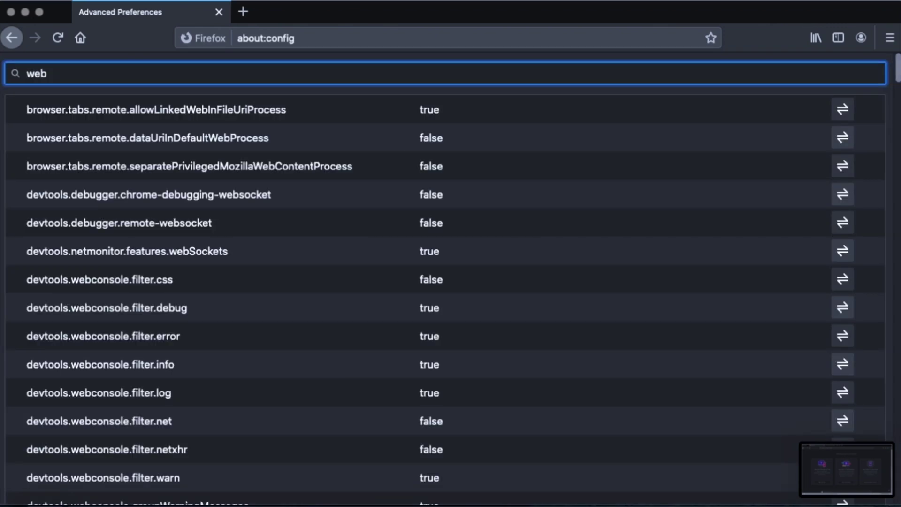
text(gl.dis)
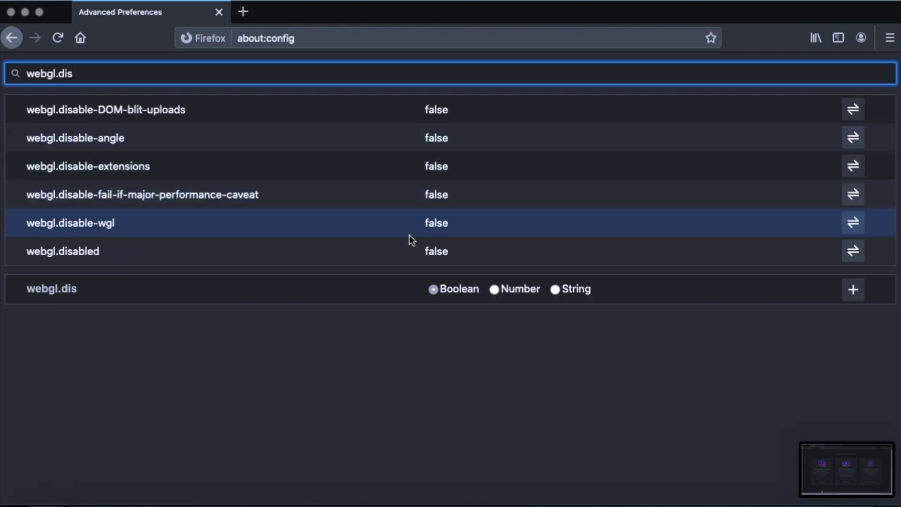
double_click(448, 254)
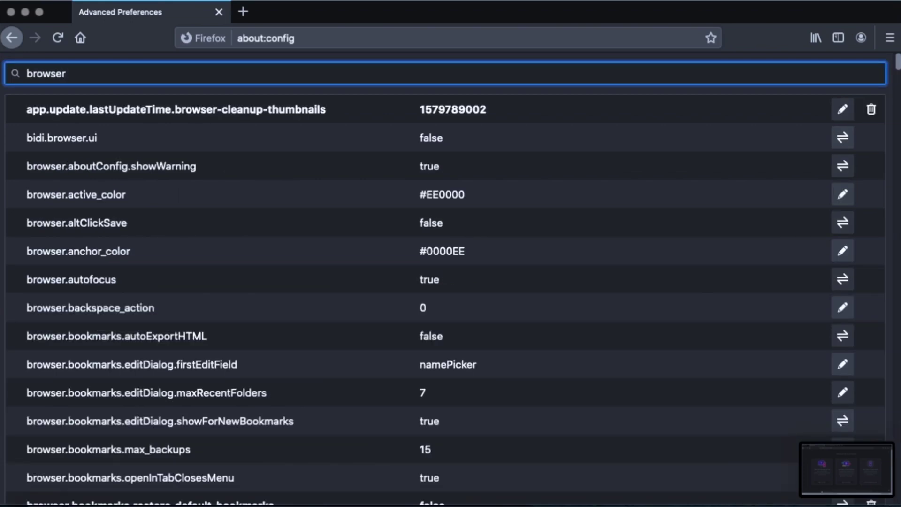
Step: Set browser.sessionstore.privacy_level to 2
text(.sessionst)
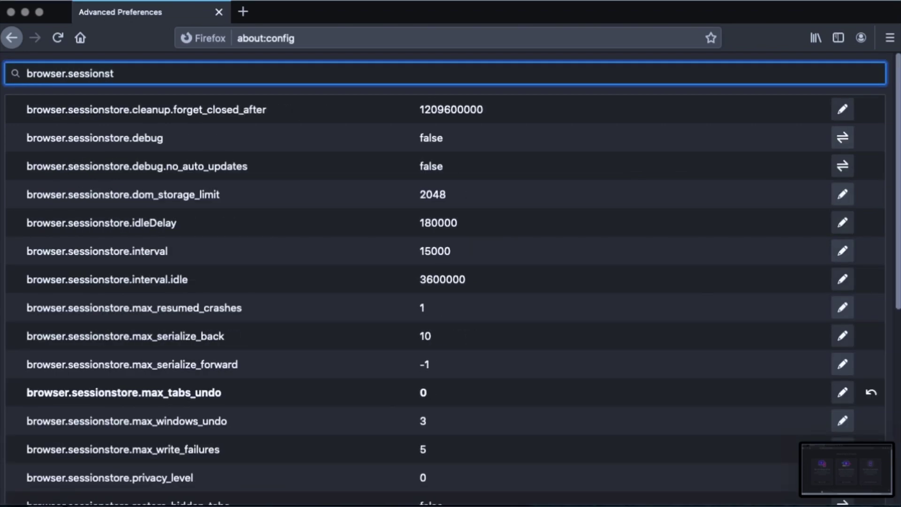
text(ore.p)
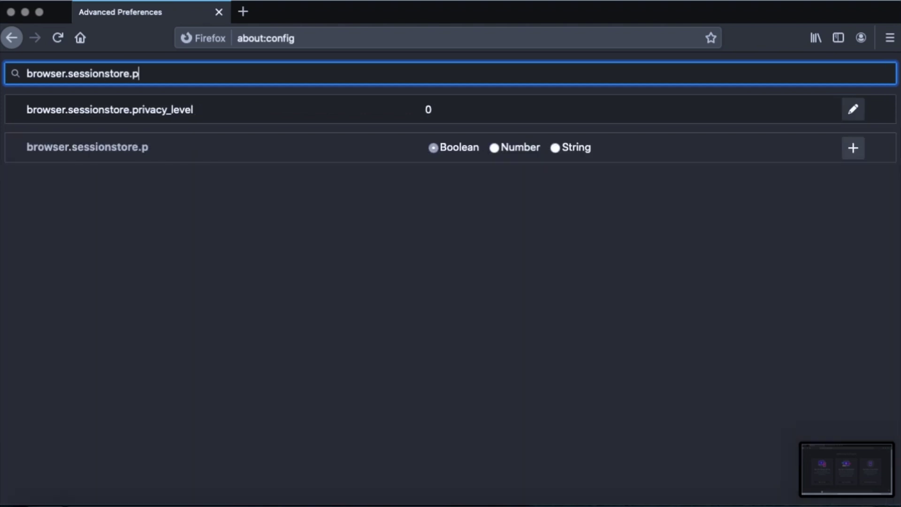
text(r)
double_click(485, 96)
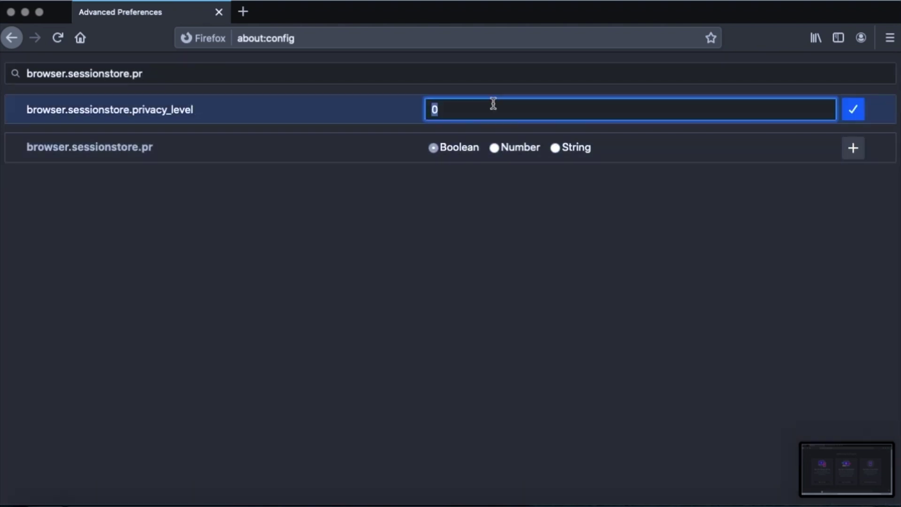
text(2)
key(Return)
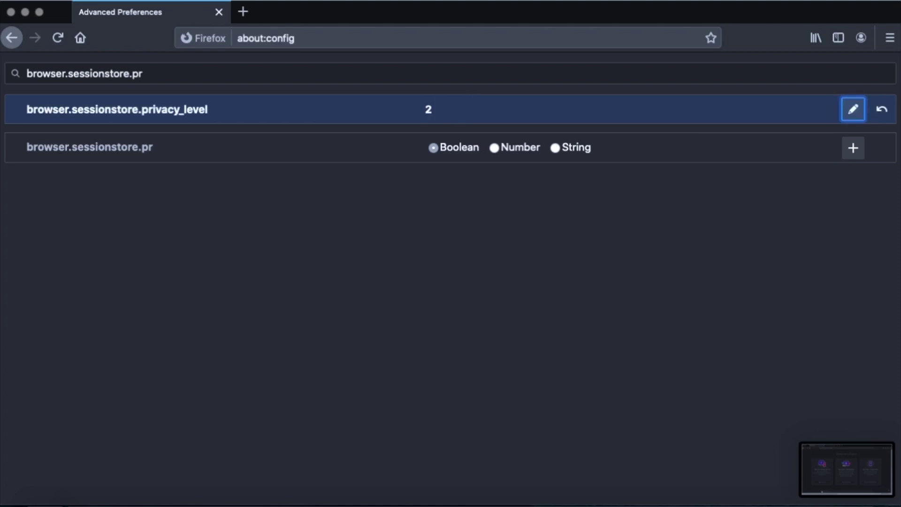
Step: Switch network.IDN_show_punycode to true
key(ctrl+f)
text(network.)
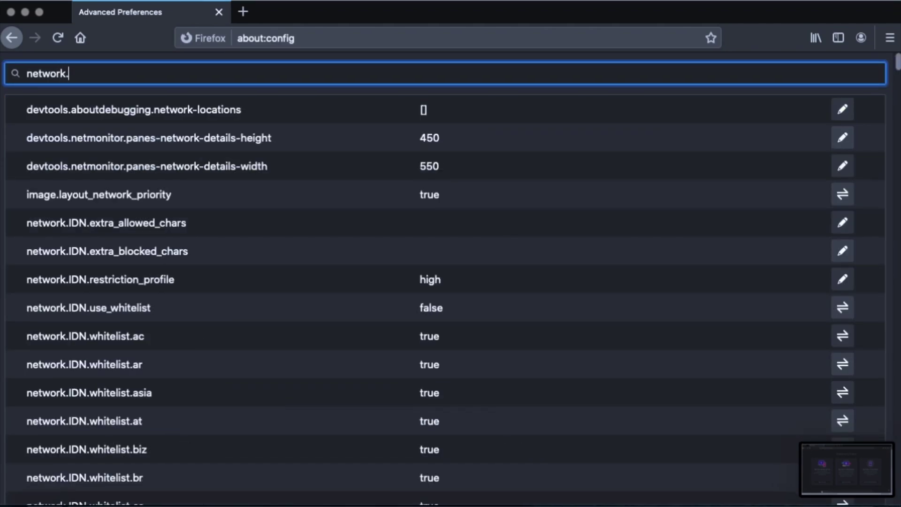
text(IDN)
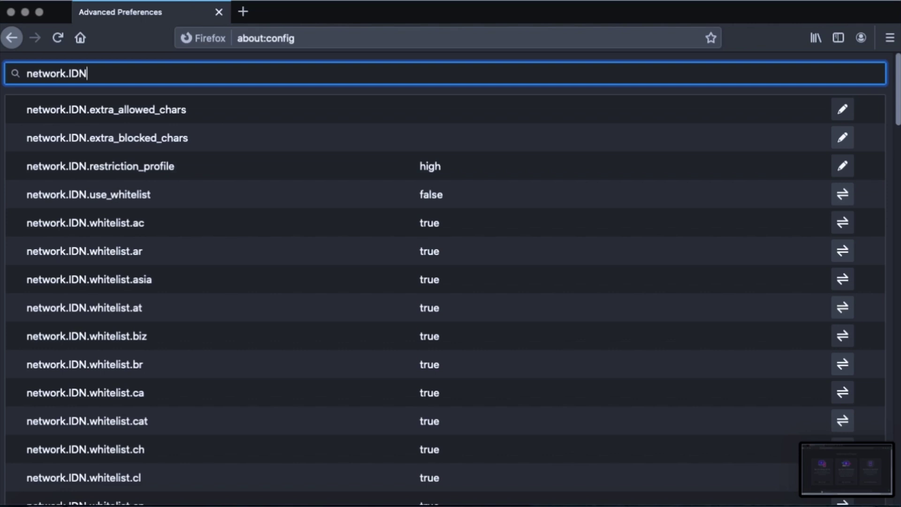
text(_)
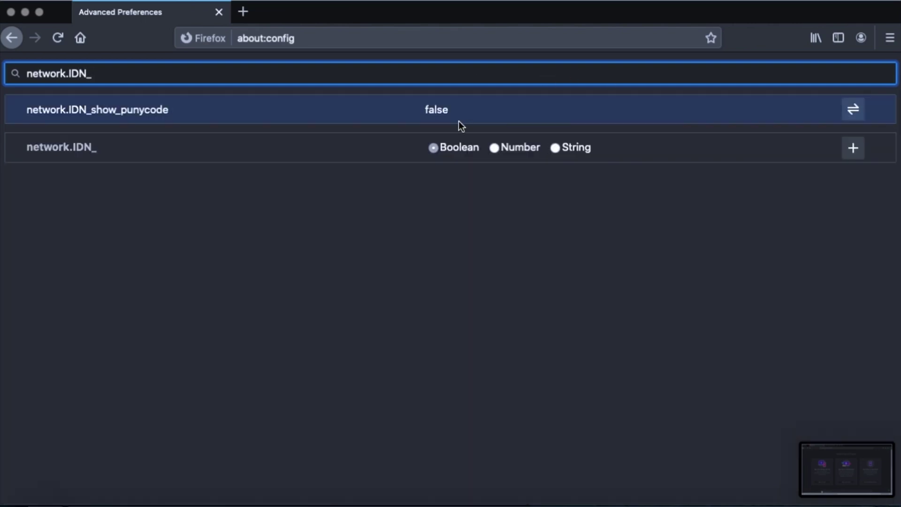
double_click(443, 110)
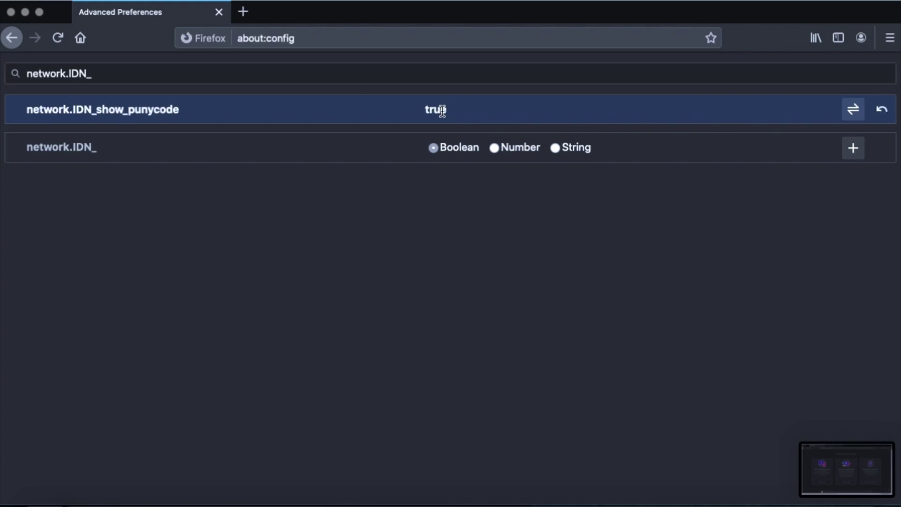
key(super+l)
Step: Open the Add-ons Manager from the main menu and enter uBlockOrigin in the add-ons search
click(890, 38)
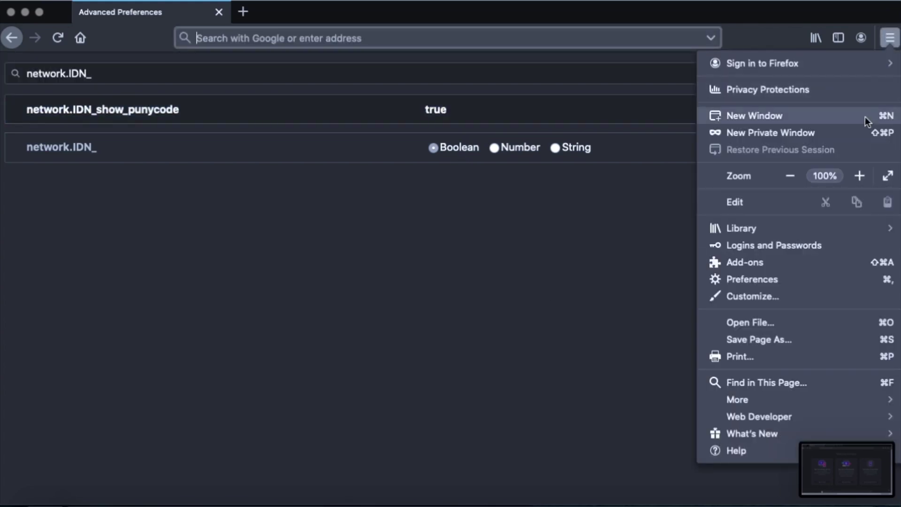
click(838, 264)
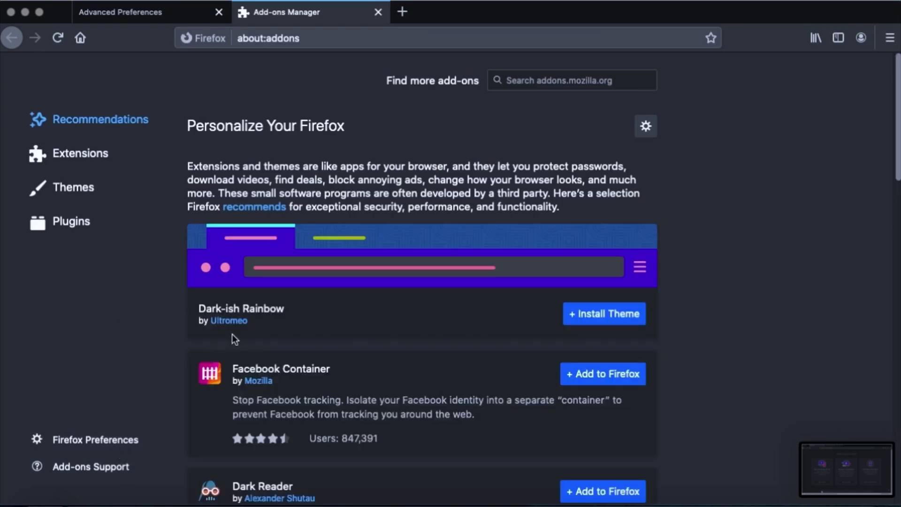
scroll(385, 306, down, 1)
scroll(386, 307, up, 1)
click(549, 79)
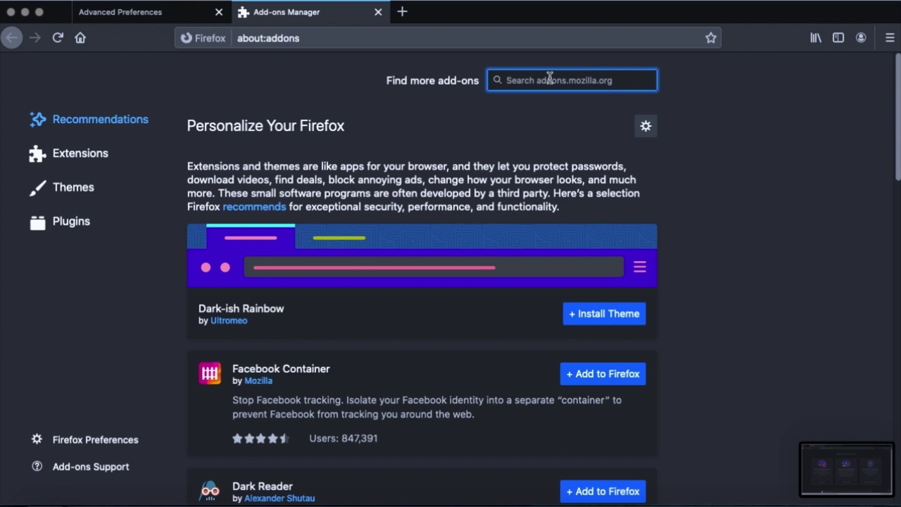
text(uBlockOrigin)
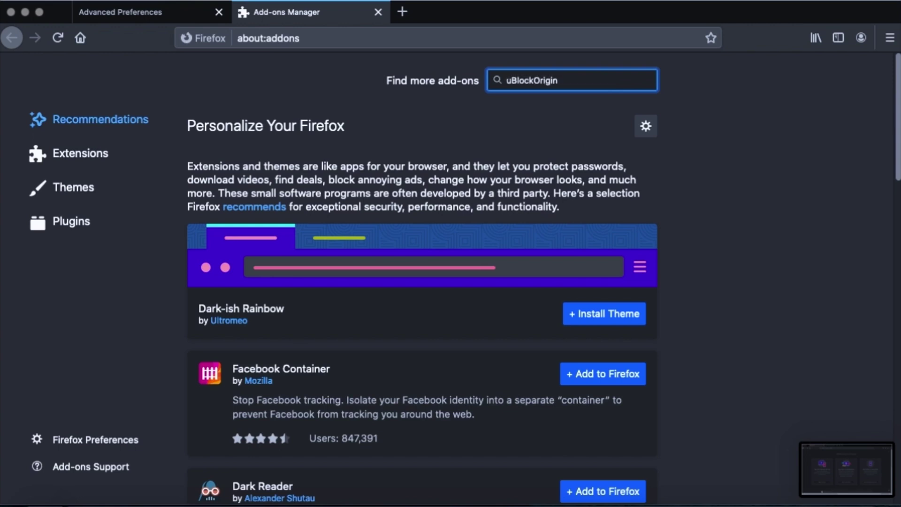
Step: Search for uBlockOrigin and install uBlock Origin, granting its requested permissions
key(Return)
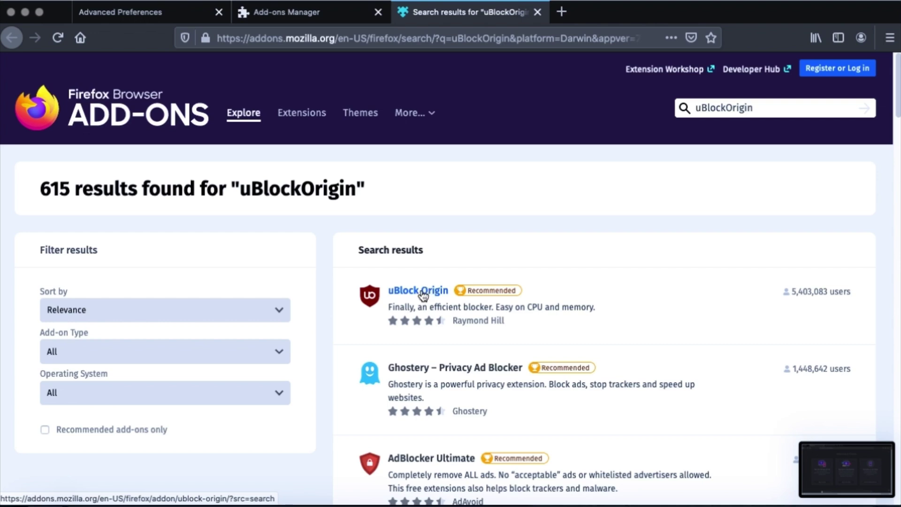
click(422, 291)
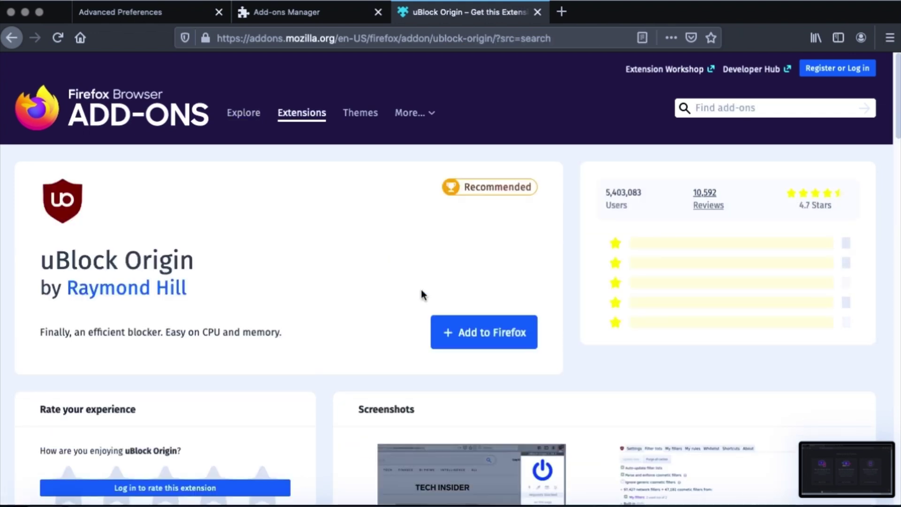
click(474, 333)
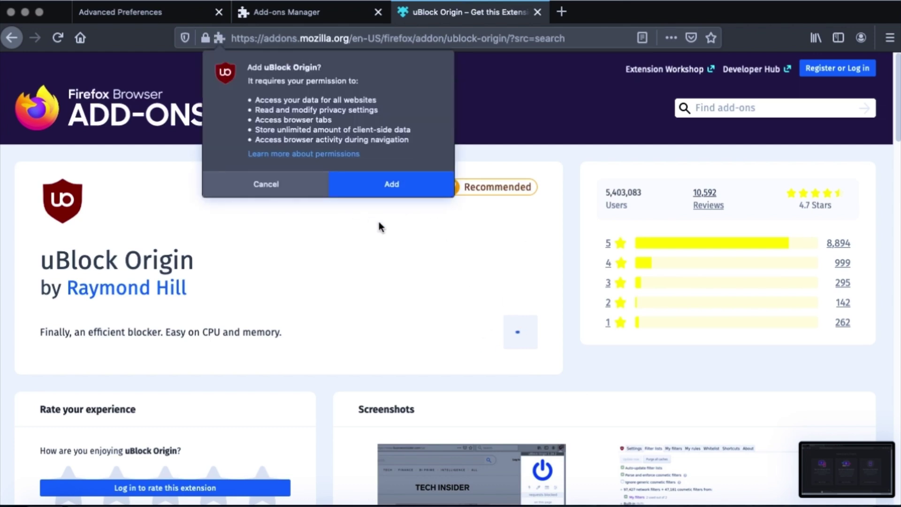
click(399, 188)
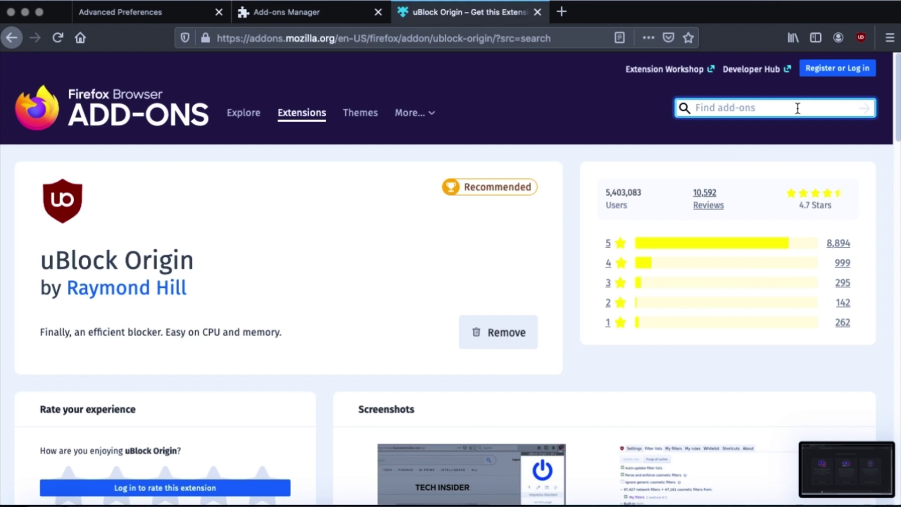
Step: Search 'Https' and install HTTPS Everywhere, granting its permissions and dismissing the notice
text(Https)
click(801, 122)
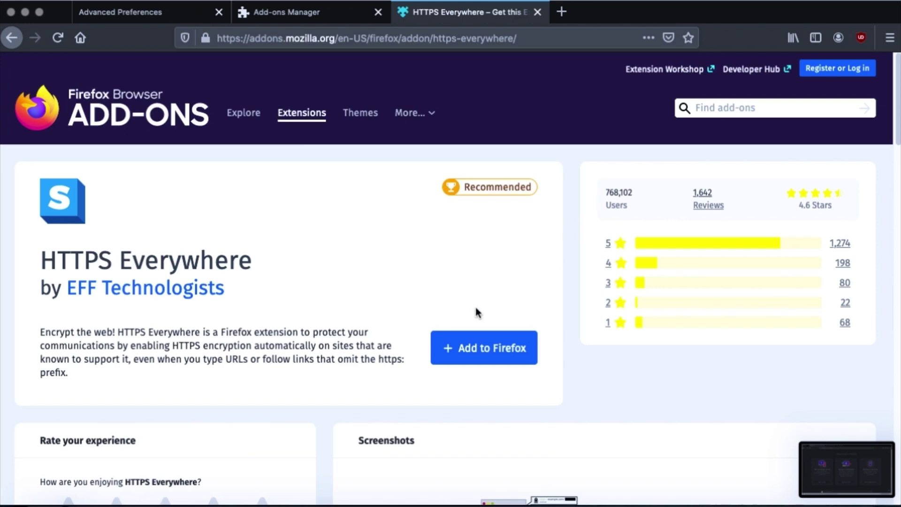
click(477, 353)
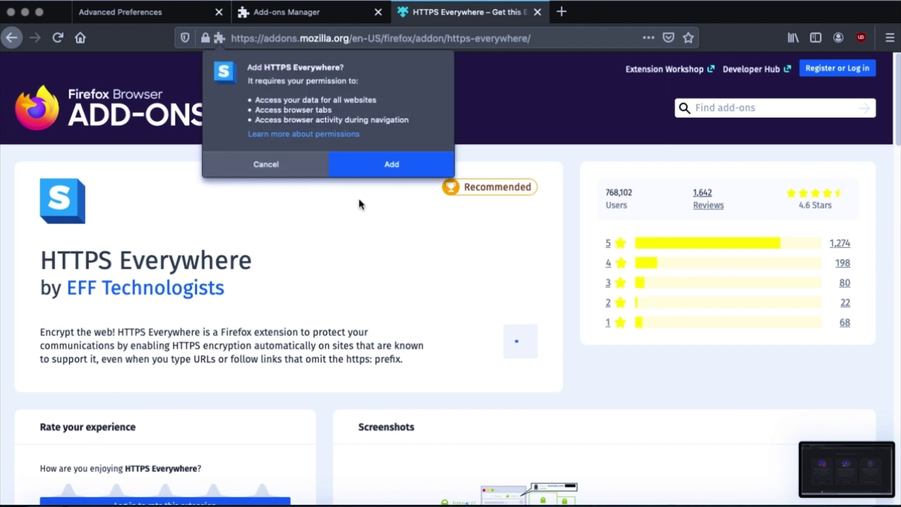
click(392, 162)
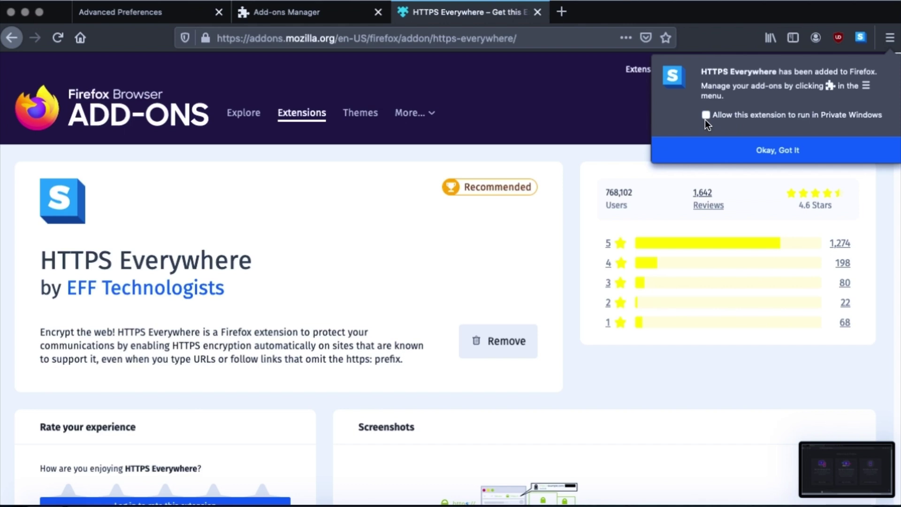
click(742, 156)
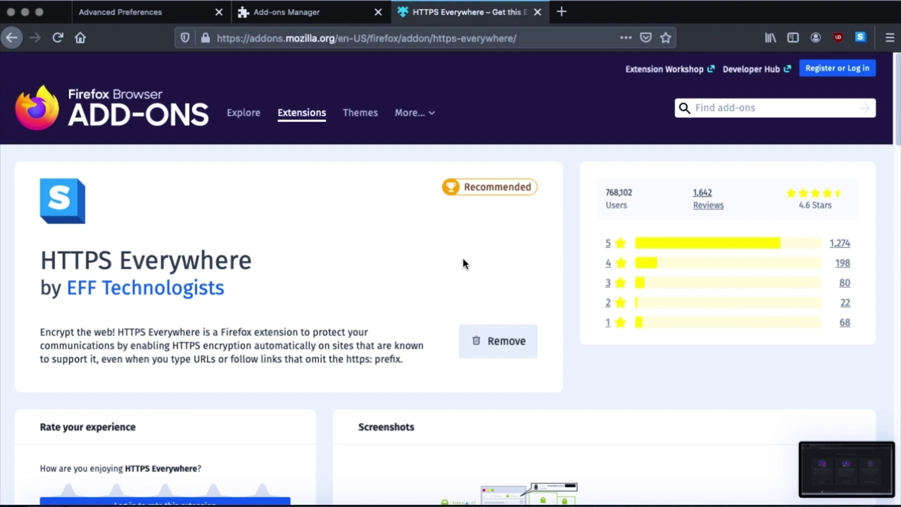
click(759, 107)
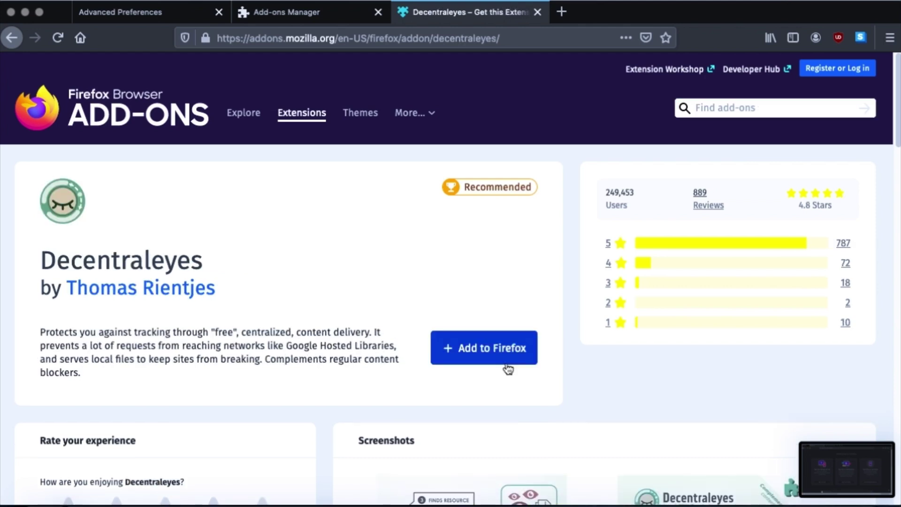
Step: Install Decentraleyes, then search 'cookie auto' and install Cookie AutoDelete with its permissions
click(507, 361)
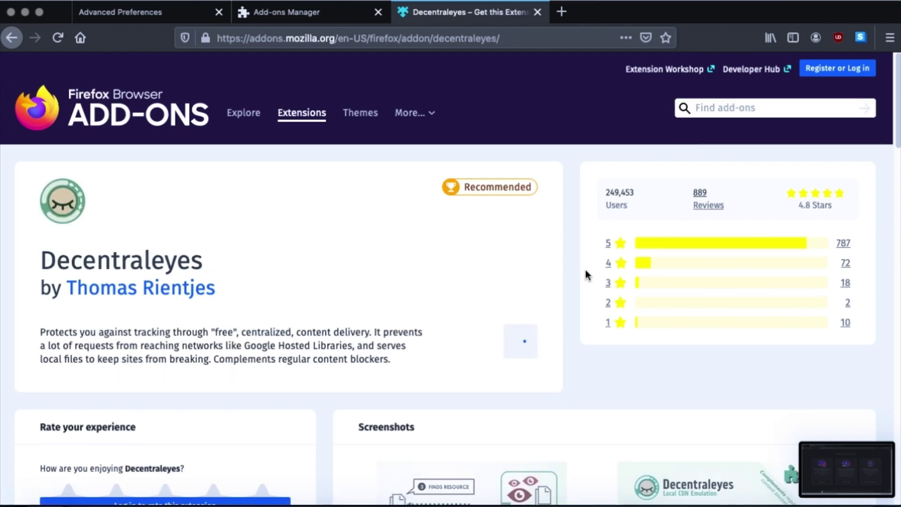
click(368, 185)
click(737, 113)
text(cookie aut)
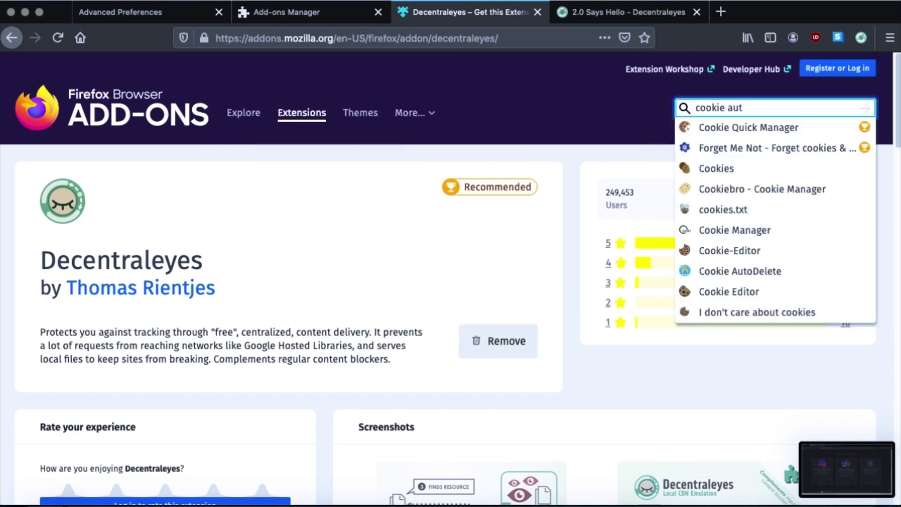
text(o)
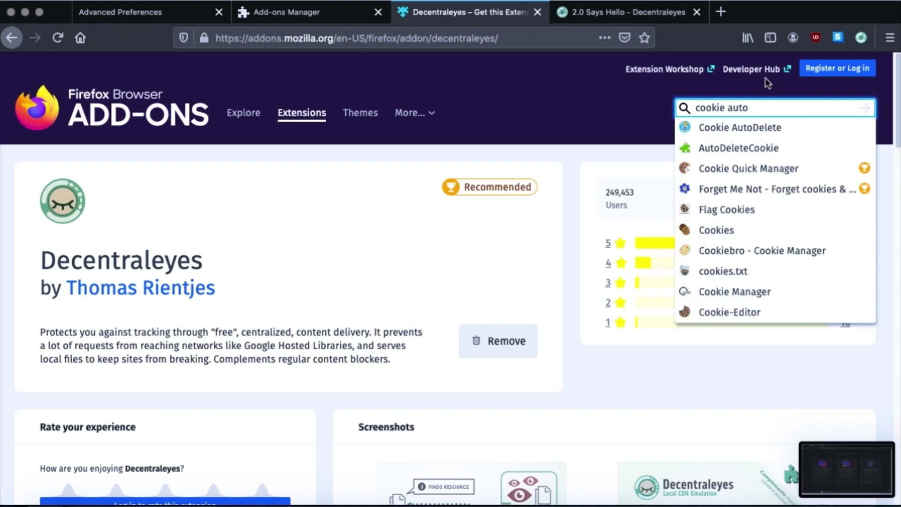
click(740, 131)
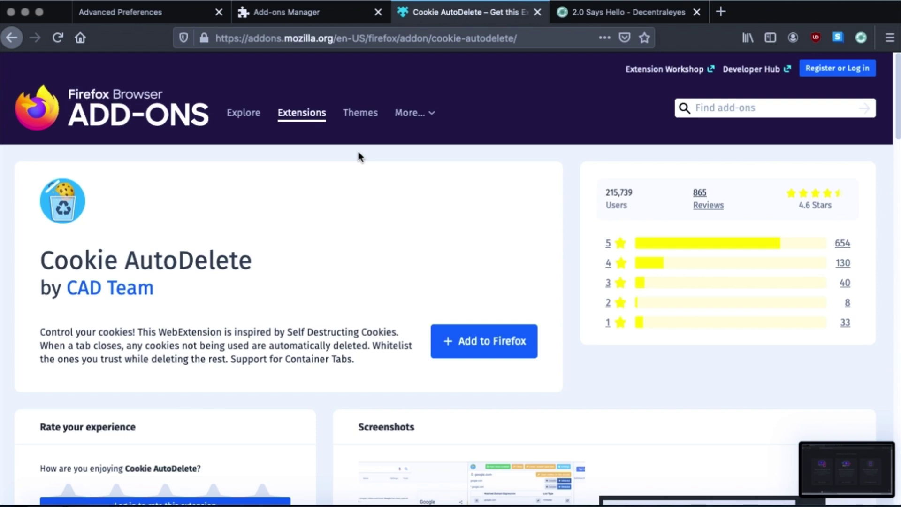
click(474, 334)
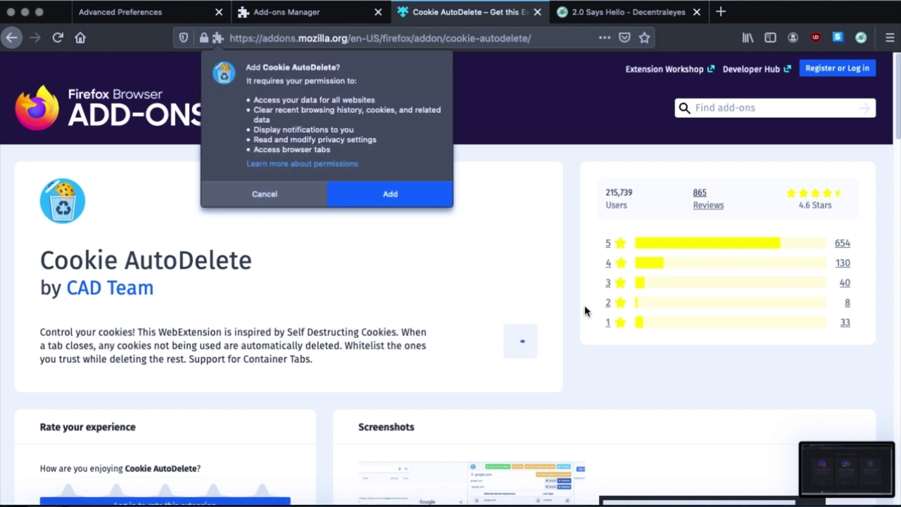
click(379, 200)
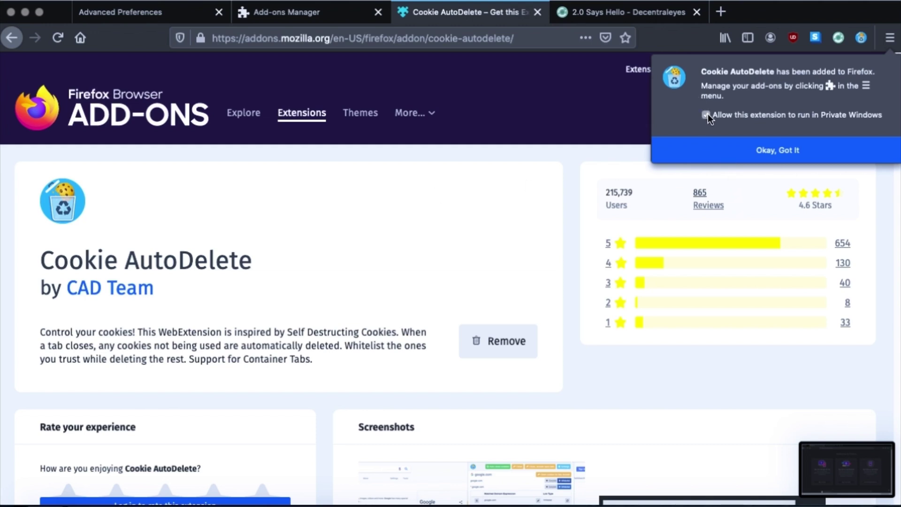
click(700, 150)
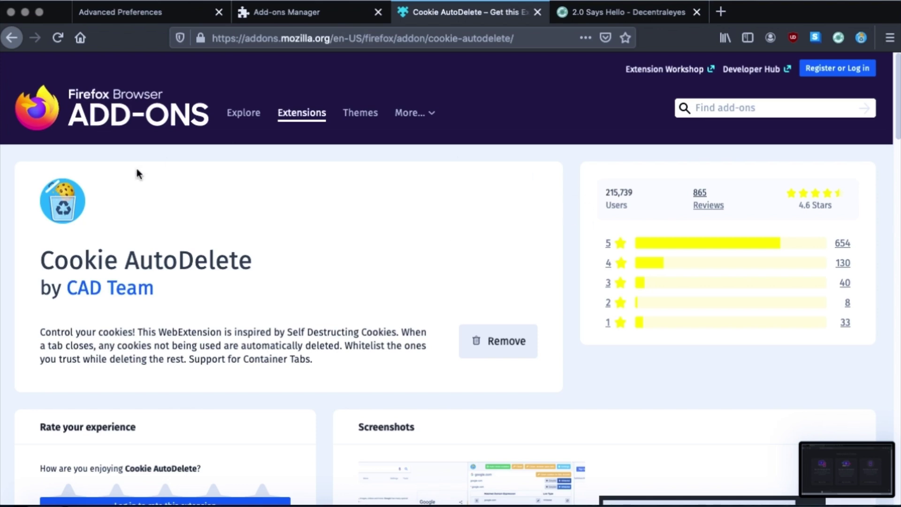
Step: Look over the Cookie AutoDelete page and begin searching for the next add-on
scroll(364, 316, down, 3)
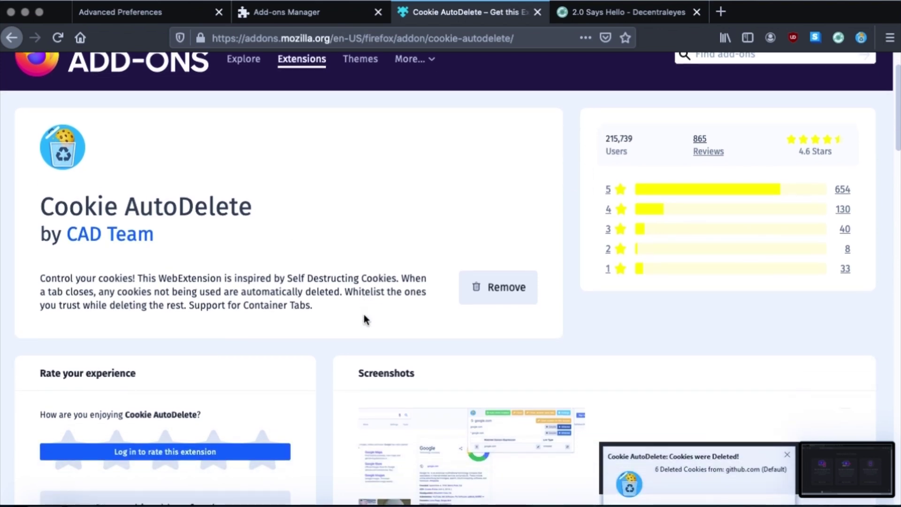
scroll(364, 319, up, 3)
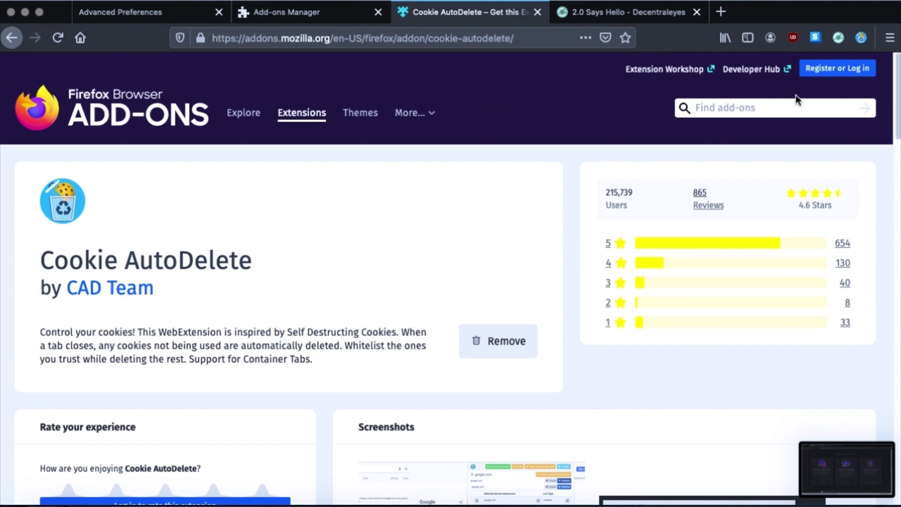
click(791, 104)
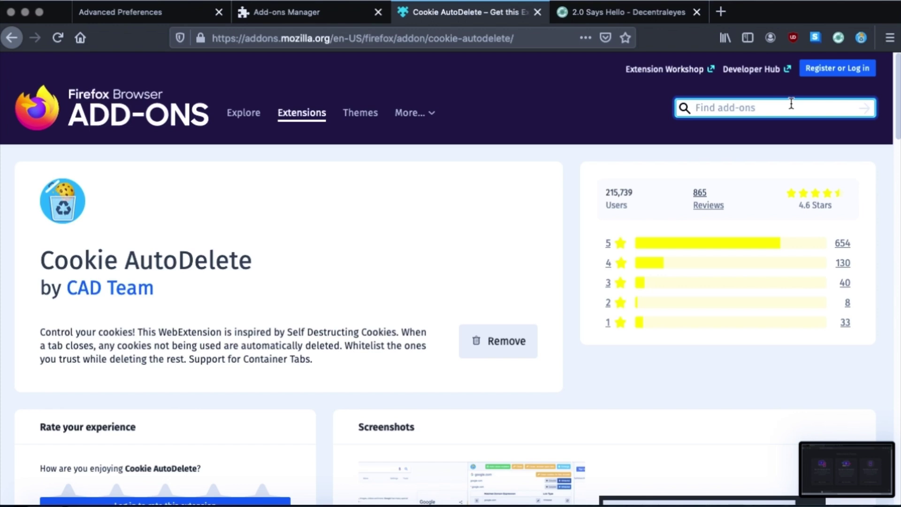
scroll(590, 204, down, 1)
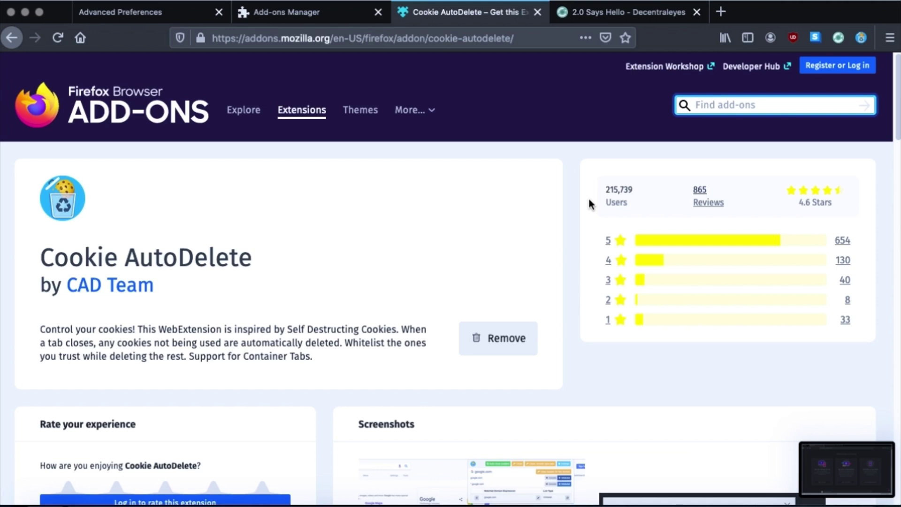
Step: Install Terms of Service; Didn't Read via a 'terms' search, then view and close its site rating
text(terms)
click(736, 127)
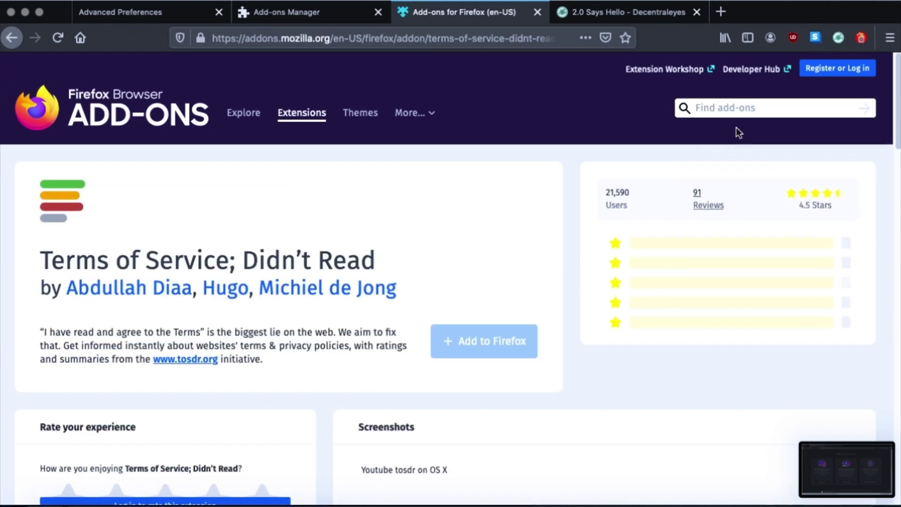
click(482, 335)
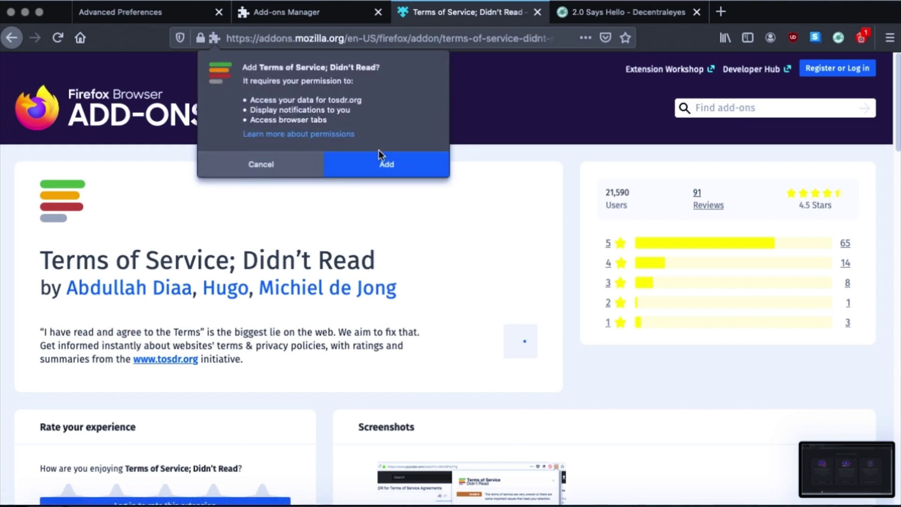
click(388, 164)
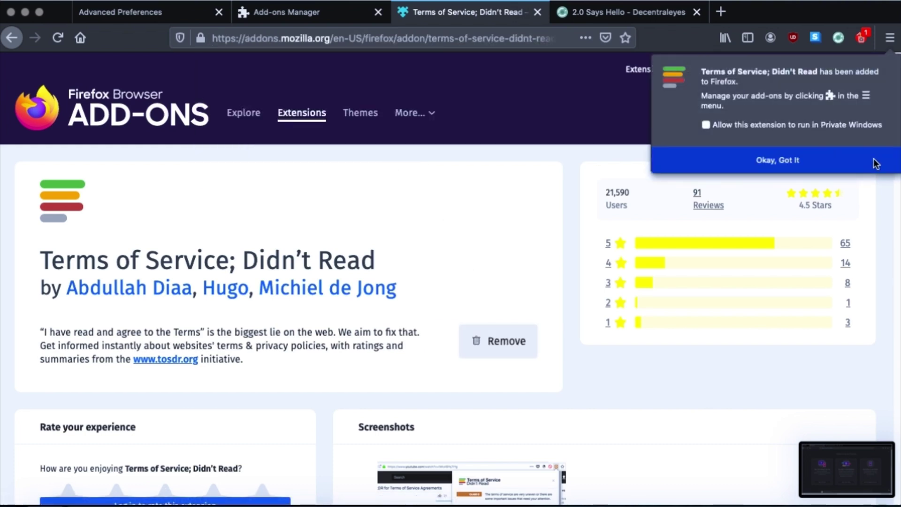
click(729, 160)
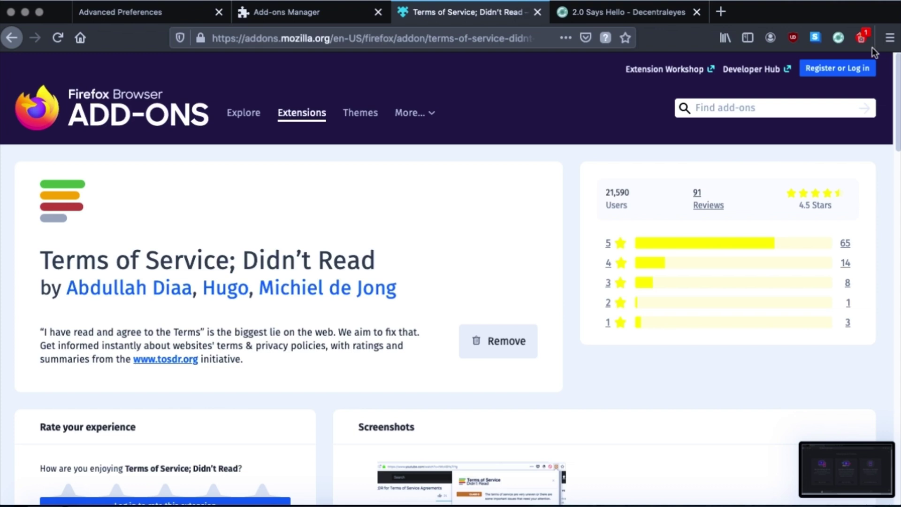
click(602, 39)
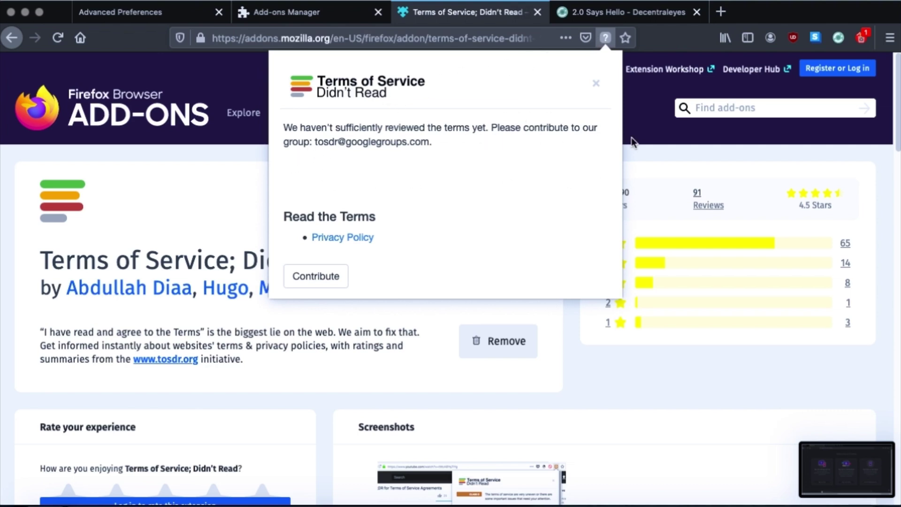
click(552, 426)
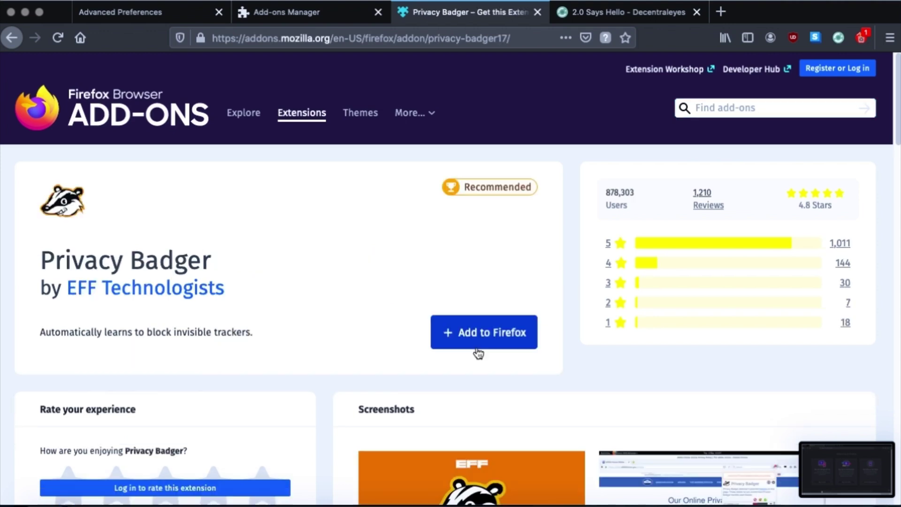
Step: Add Privacy Badger to Firefox and close its welcome tab with Cmd+W
click(478, 346)
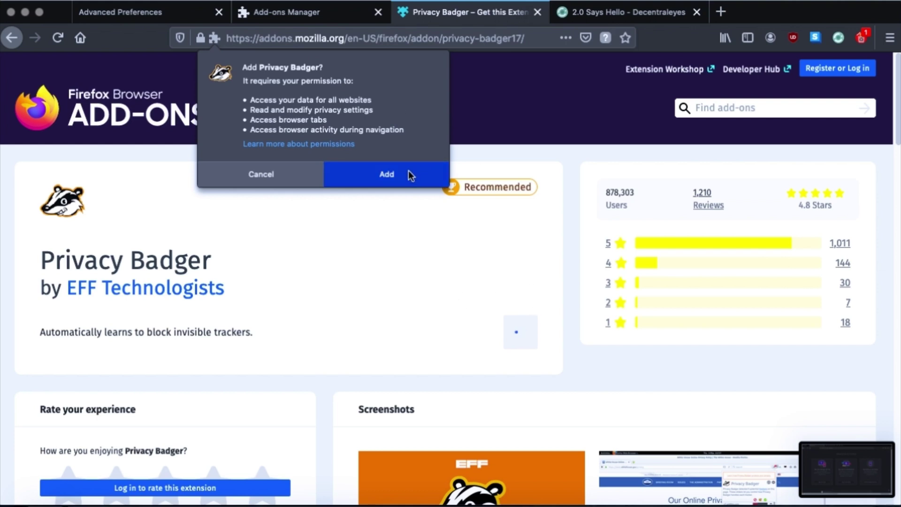
click(409, 174)
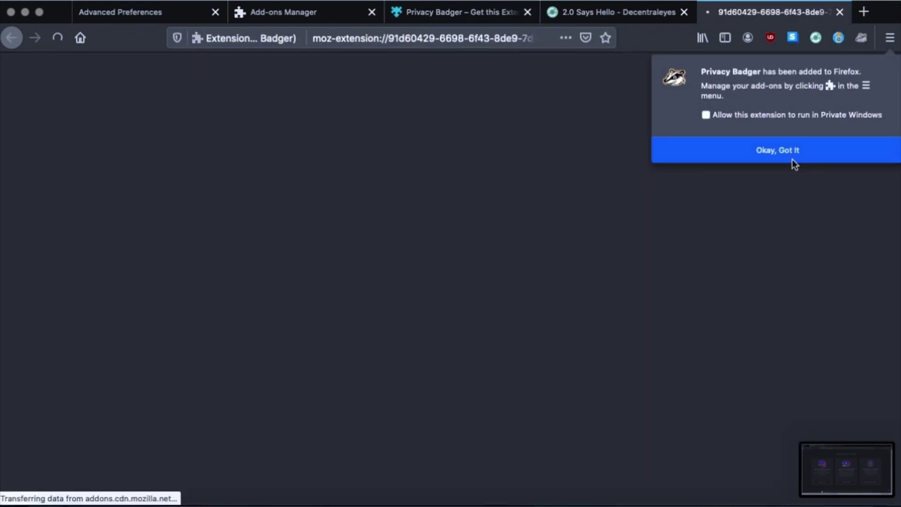
key(super+w)
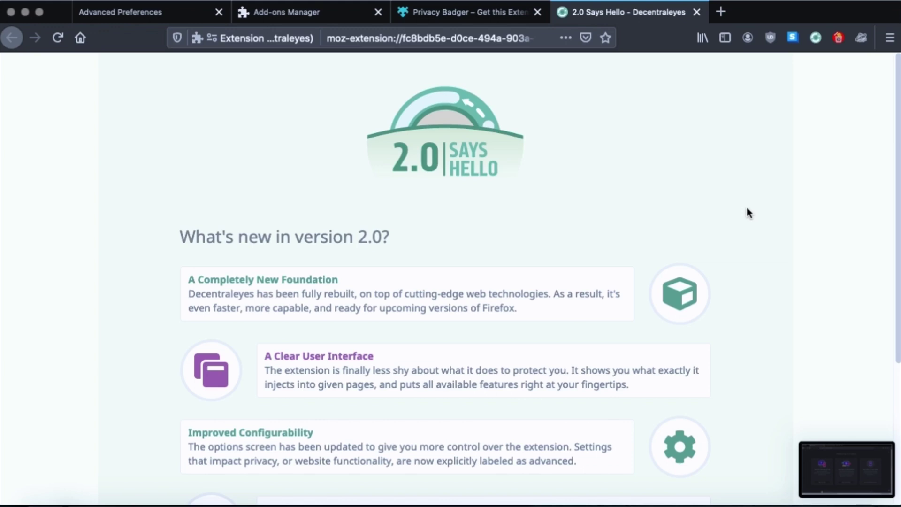
Step: Switch uBlock Origin on and enable Cookie AutoDelete's automatic cleaning
click(770, 38)
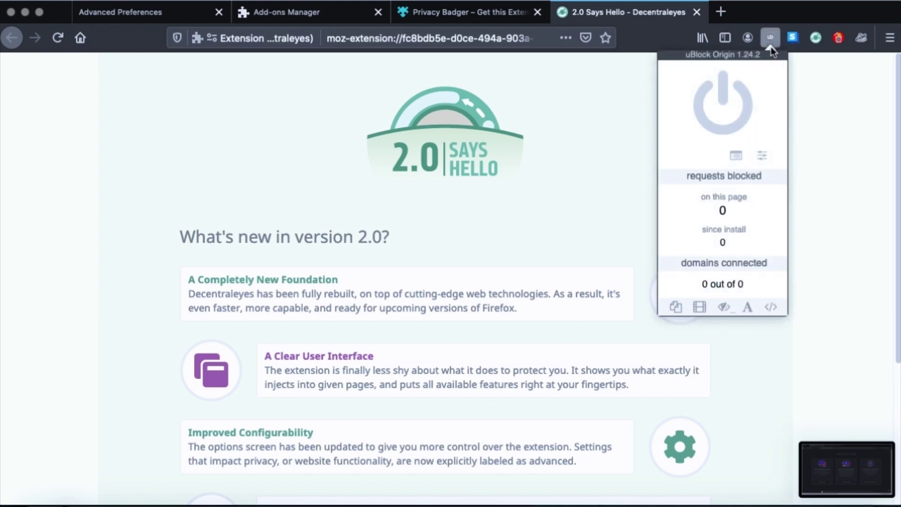
click(713, 103)
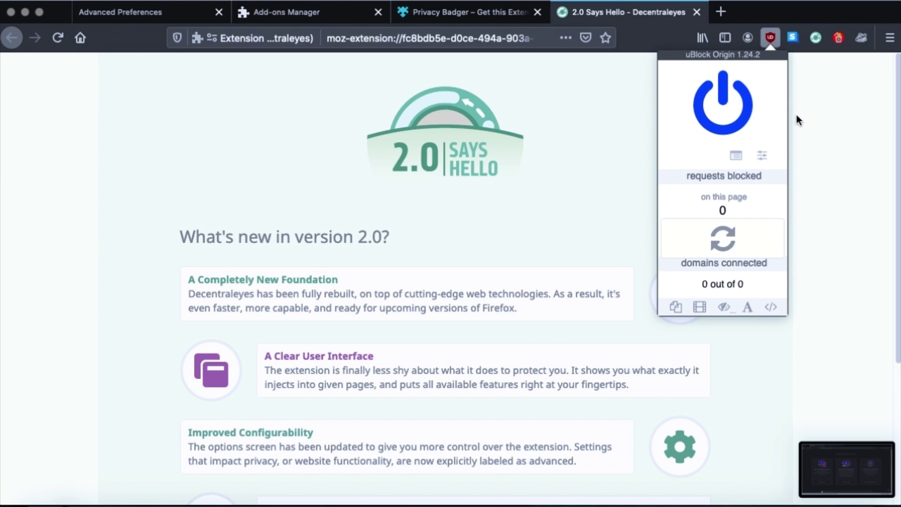
click(838, 37)
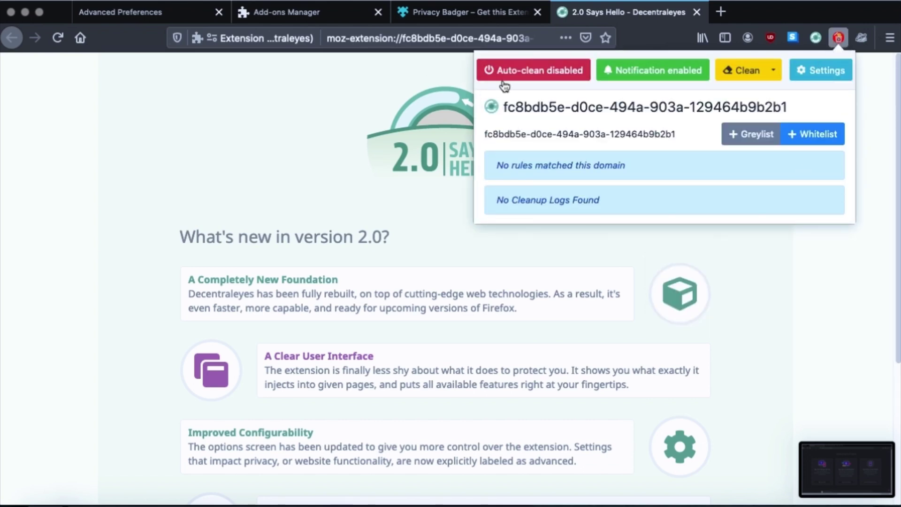
click(535, 75)
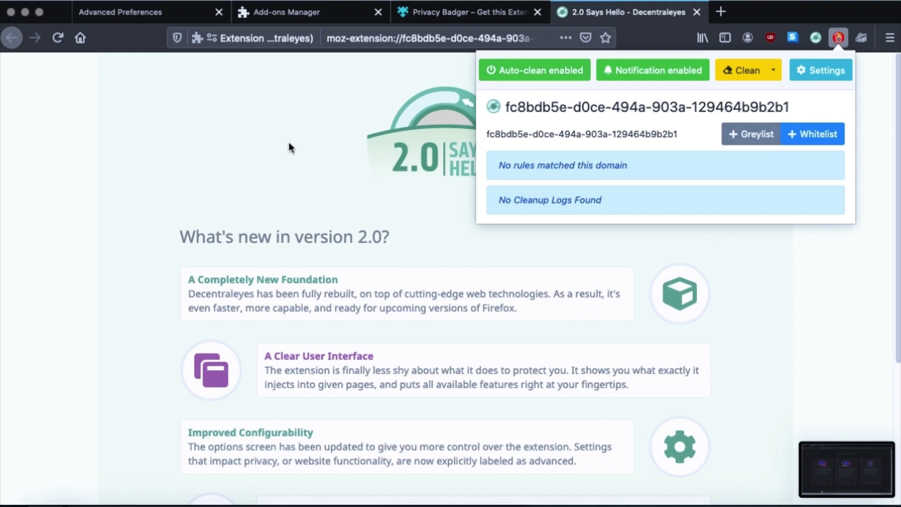
Step: Whitelist *.mozilla.org in Cookie AutoDelete from the addons.mozilla.org tab
key(ctrl+shift+Tab)
click(838, 38)
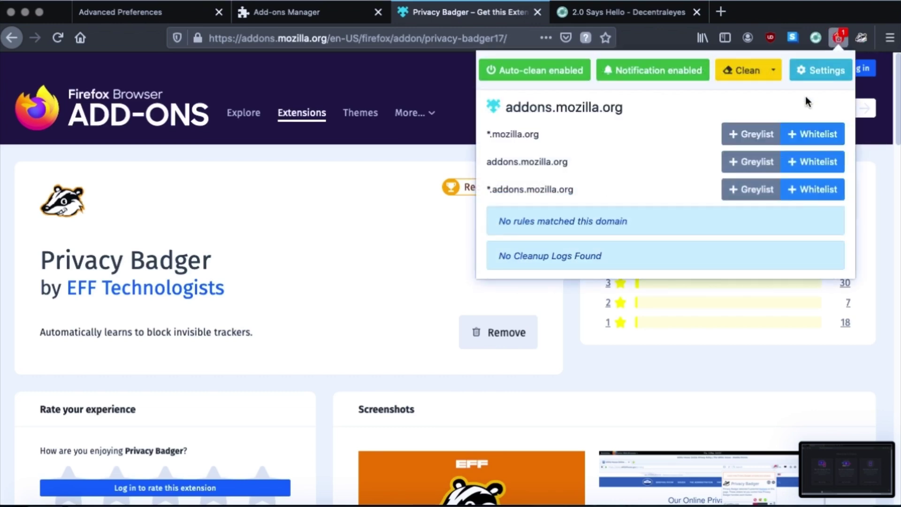
click(826, 136)
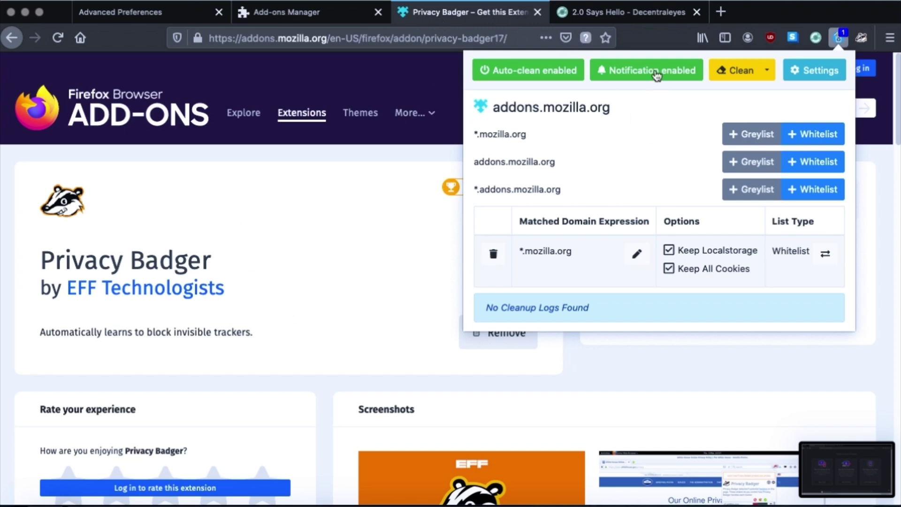
click(389, 147)
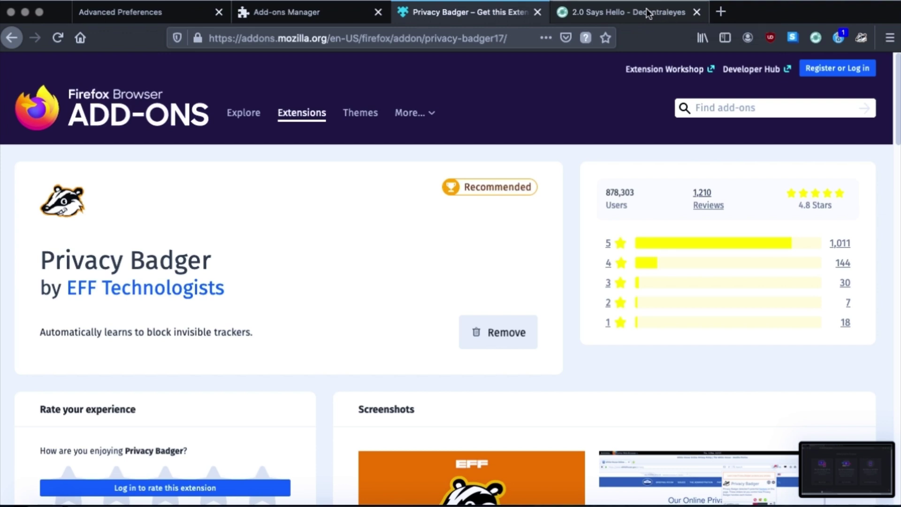
Step: Search 'snowflake', install The Tor Project's Snowflake, and confirm it is enabled in its panel
click(750, 111)
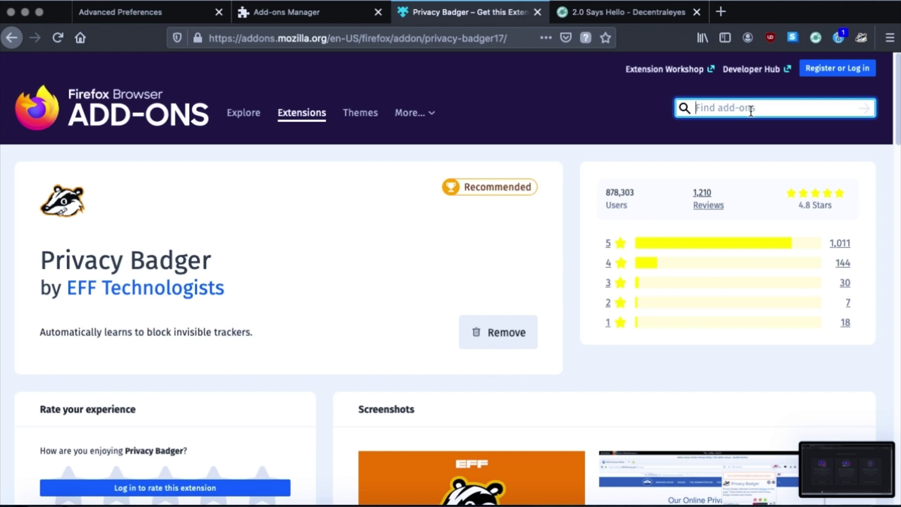
text(snow)
text(flake)
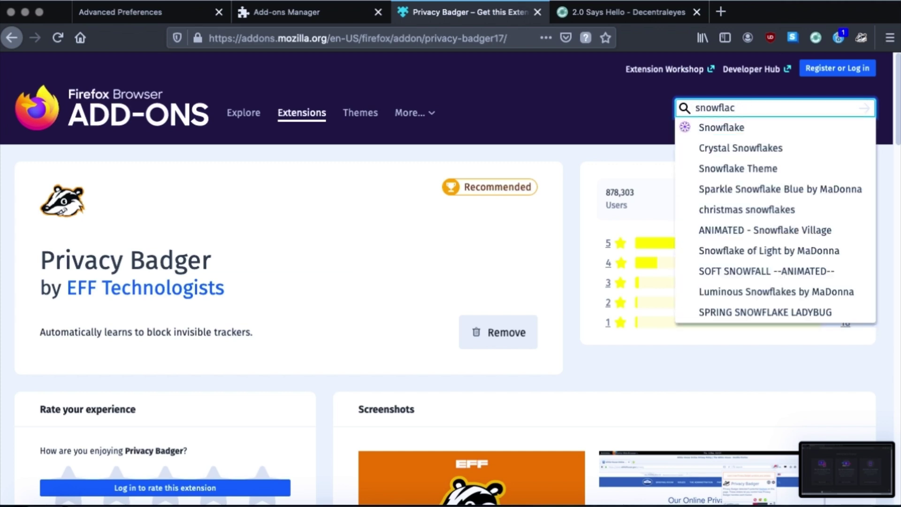
click(753, 124)
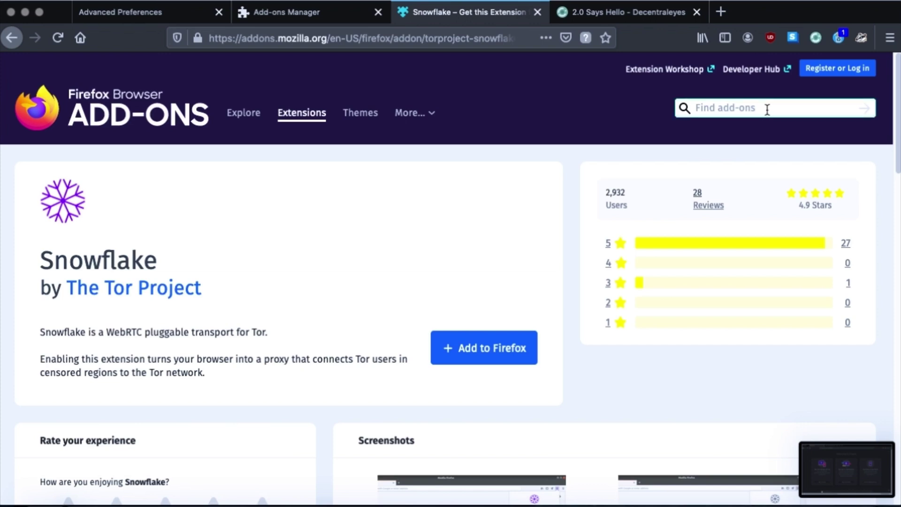
click(505, 356)
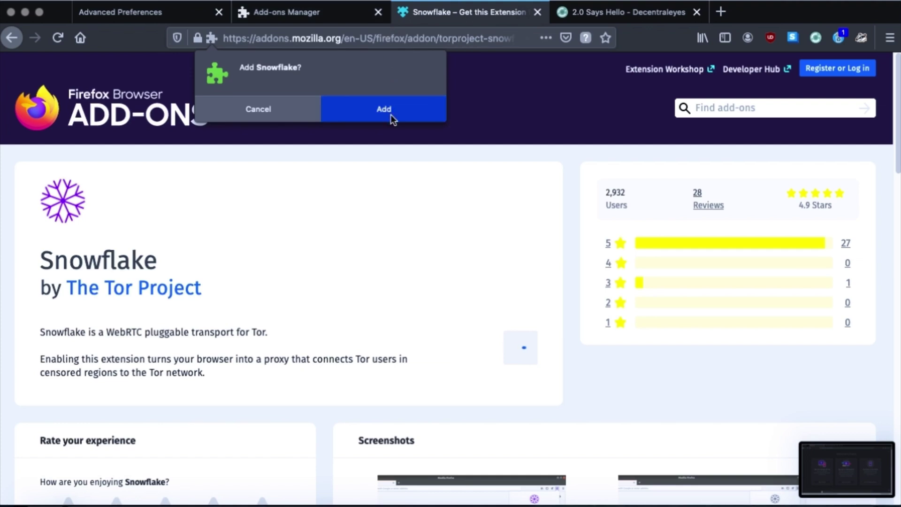
click(390, 115)
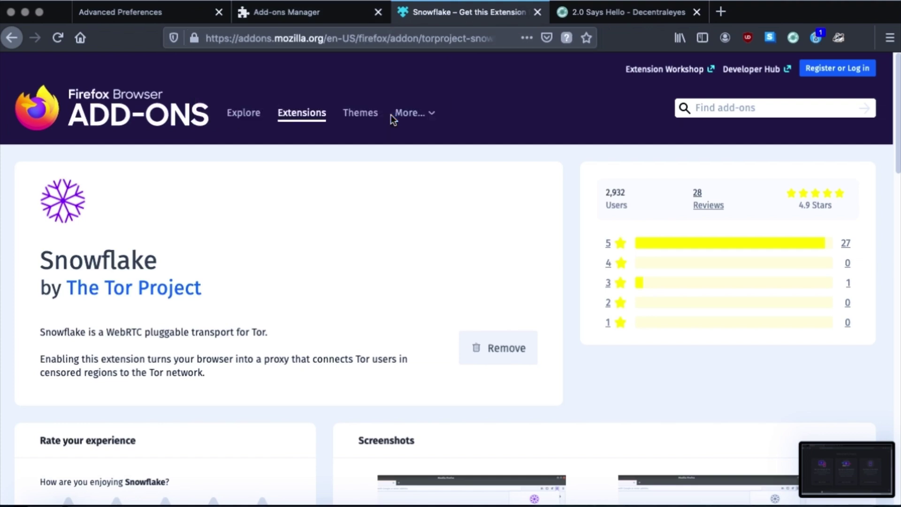
click(719, 140)
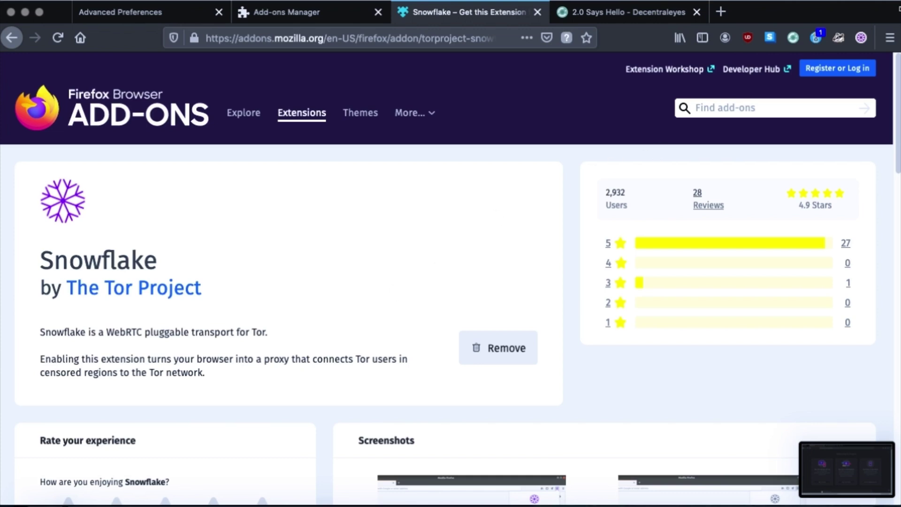
click(861, 39)
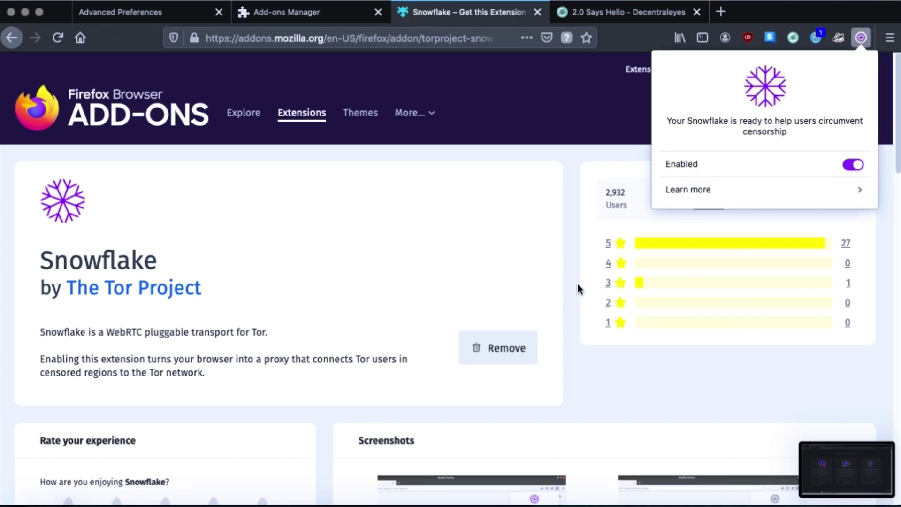